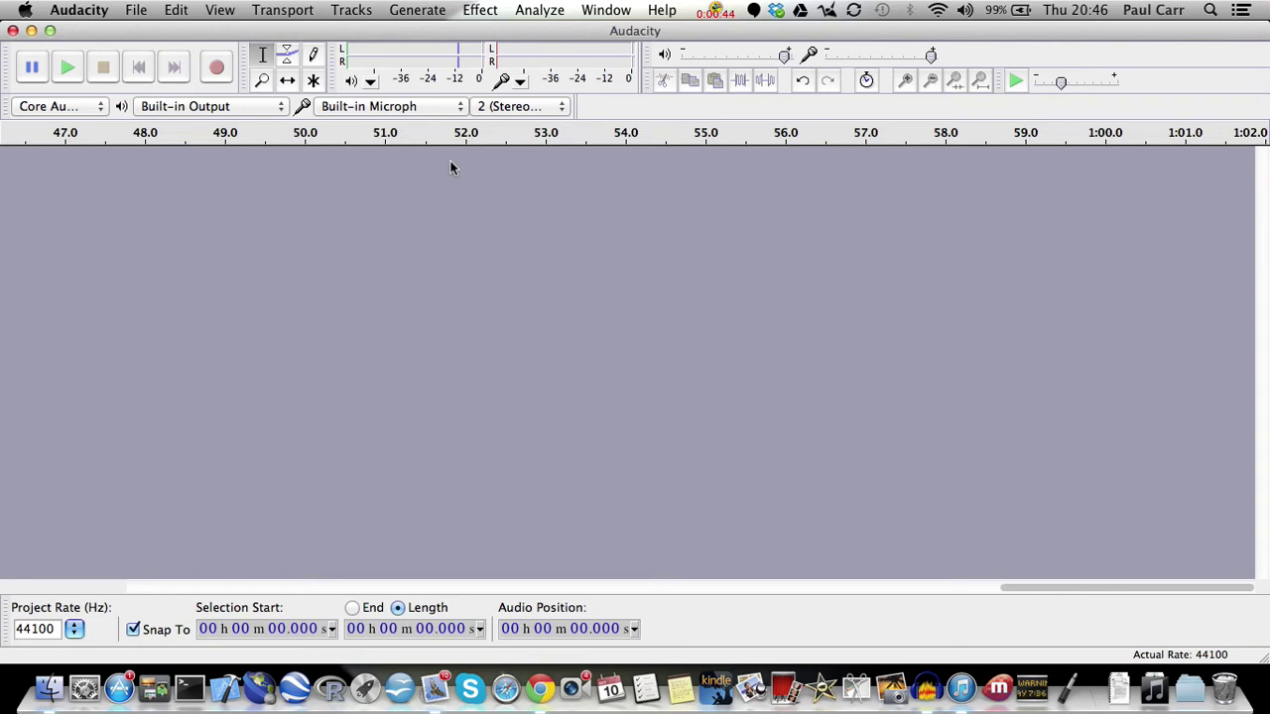
- Record from the ATR USB microphone using 1 (Mono) channel
{"action": "left_click", "coordinate": [461, 108]}
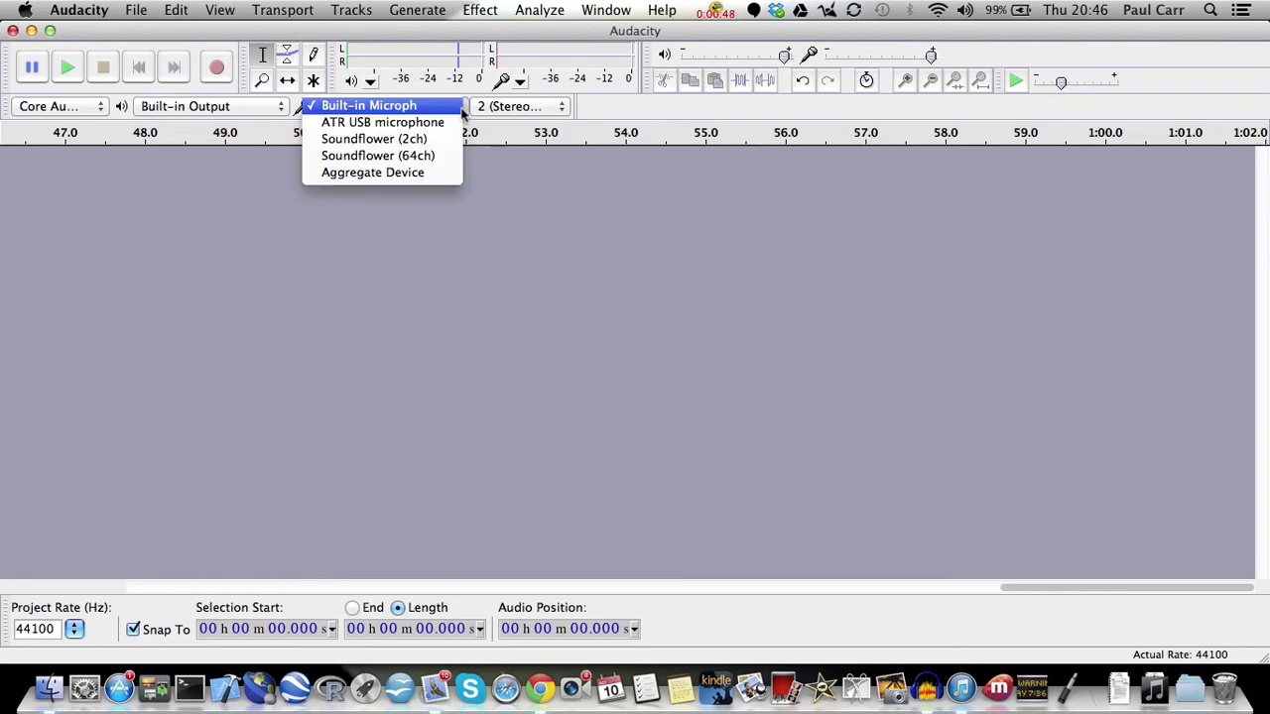
{"action": "left_click", "coordinate": [331, 123]}
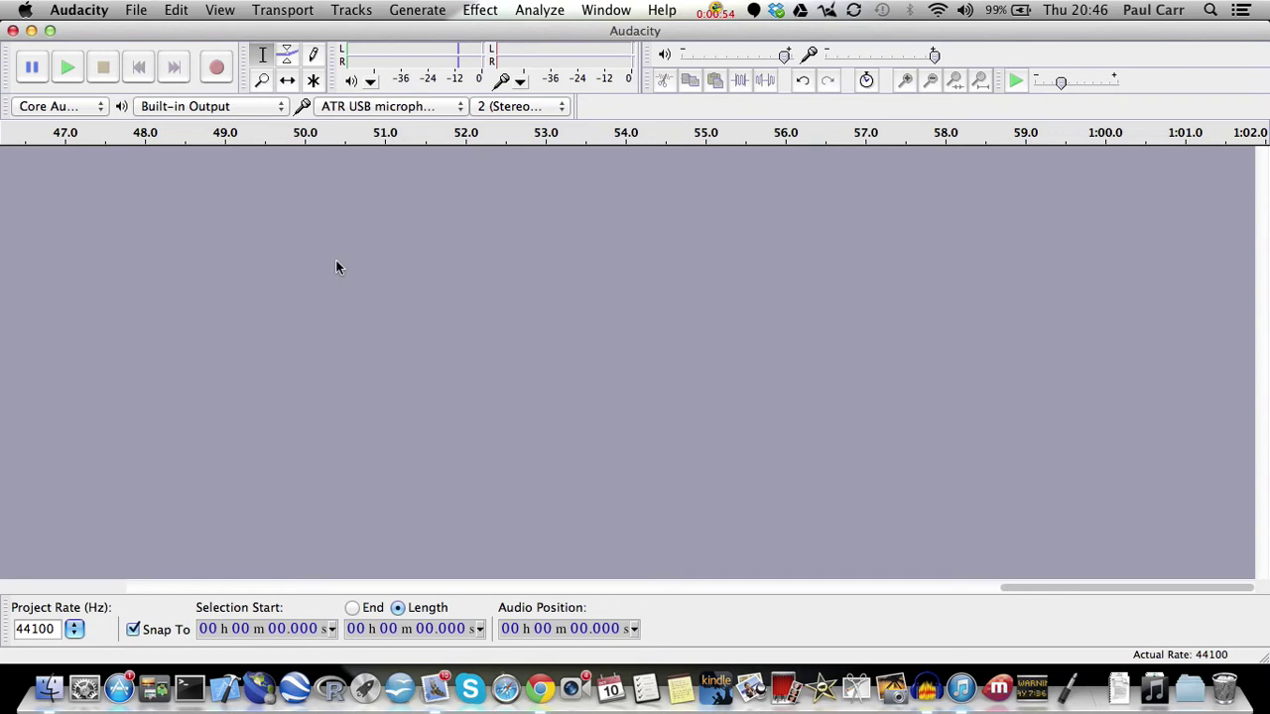
{"action": "left_click", "coordinate": [562, 106]}
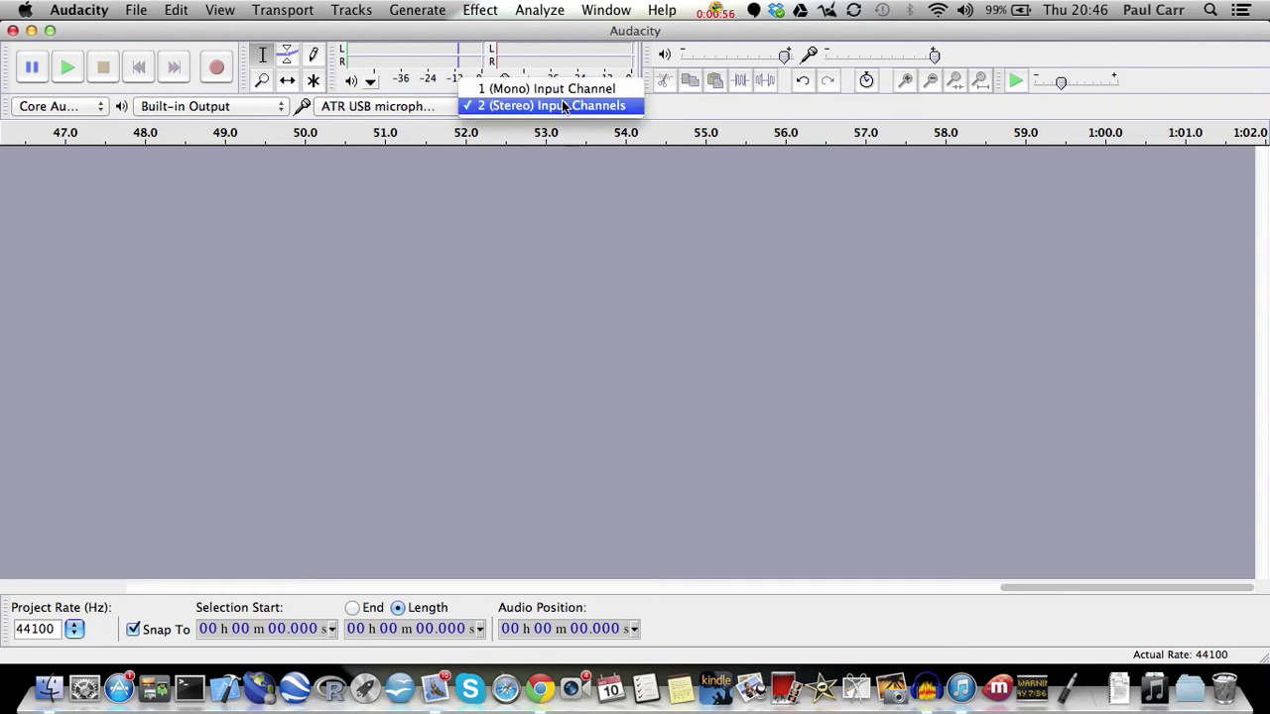
{"action": "left_click", "coordinate": [562, 91]}
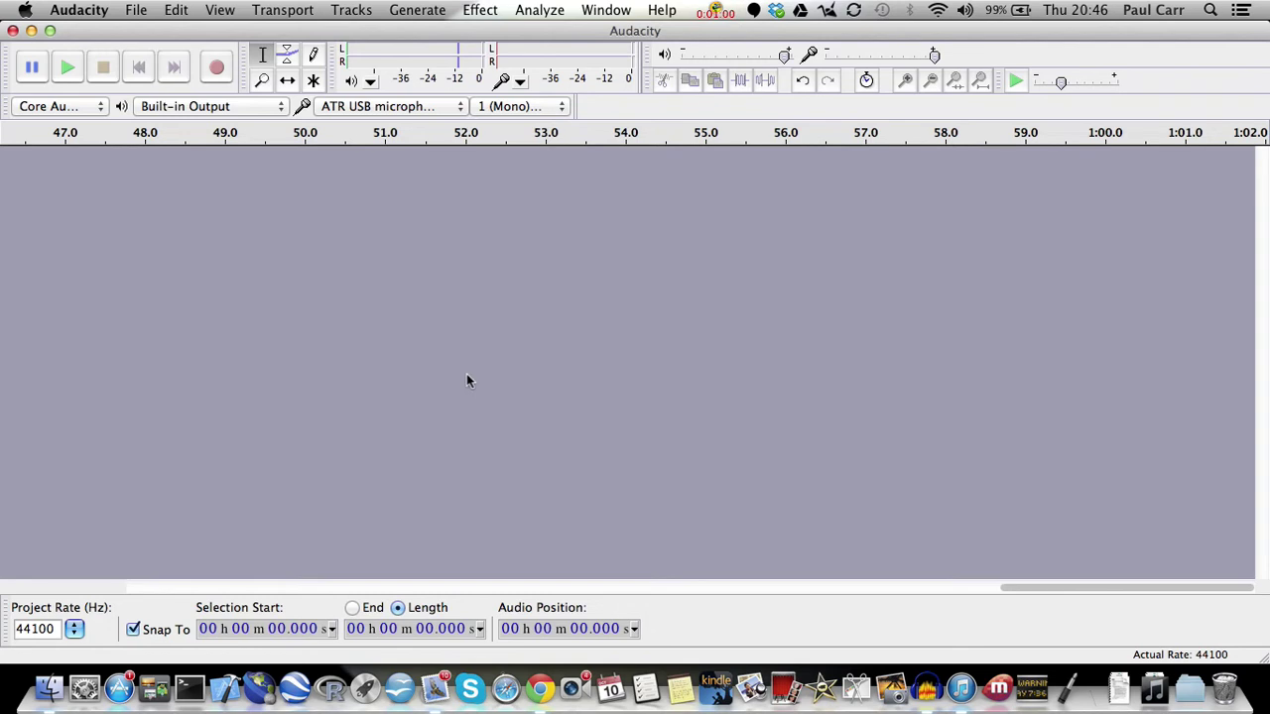
- Keep Built-in Output for playback and turn the output volume fully down
{"action": "left_click", "coordinate": [272, 109]}
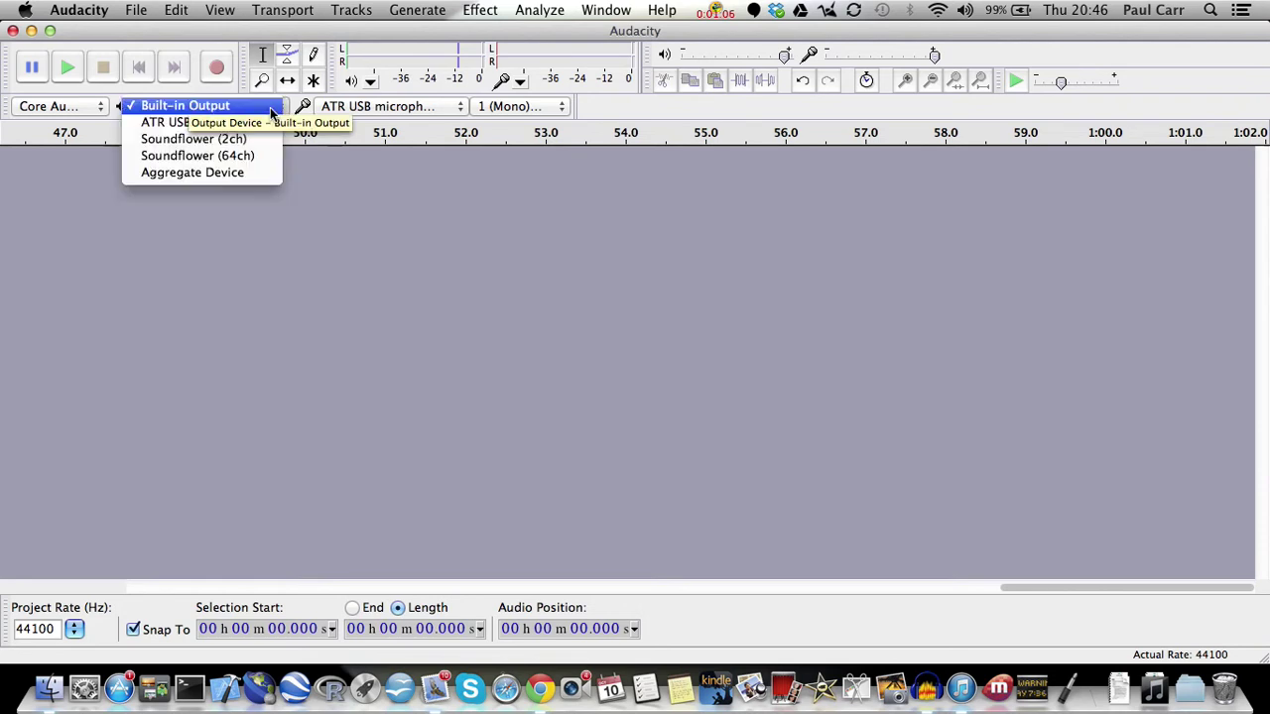
{"action": "left_click", "coordinate": [418, 246]}
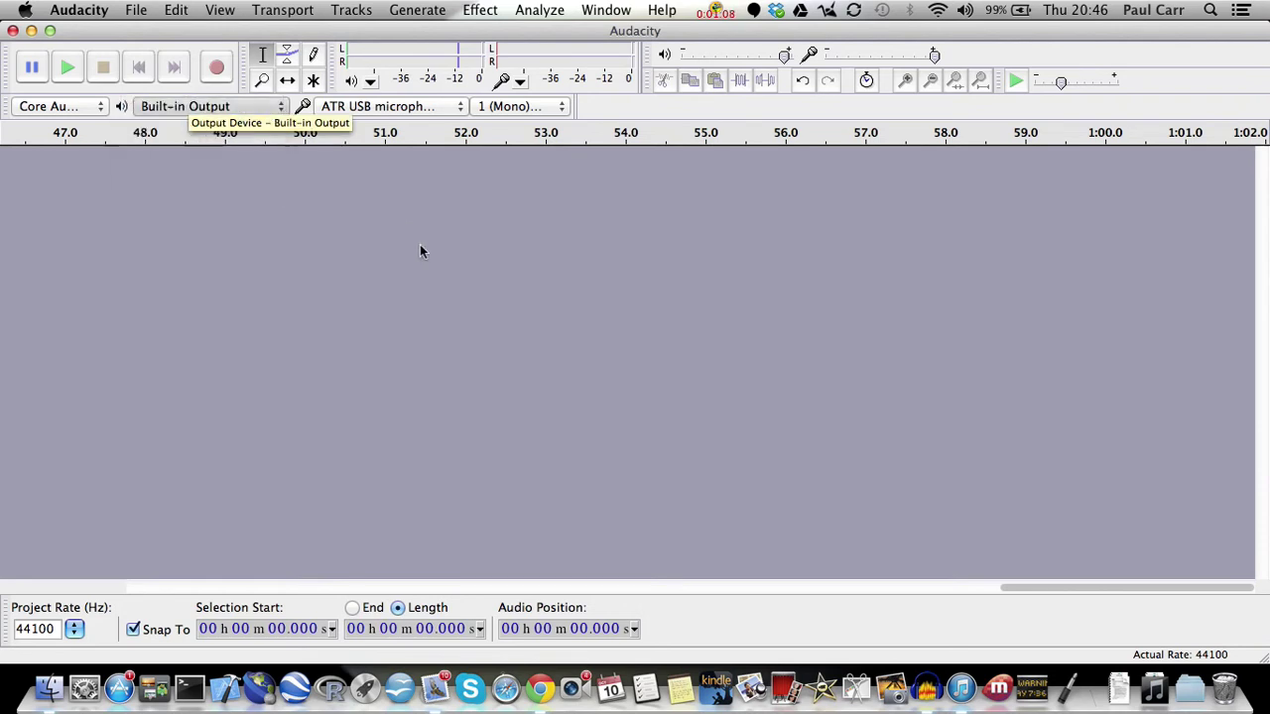
{"action": "left_click", "coordinate": [275, 110]}
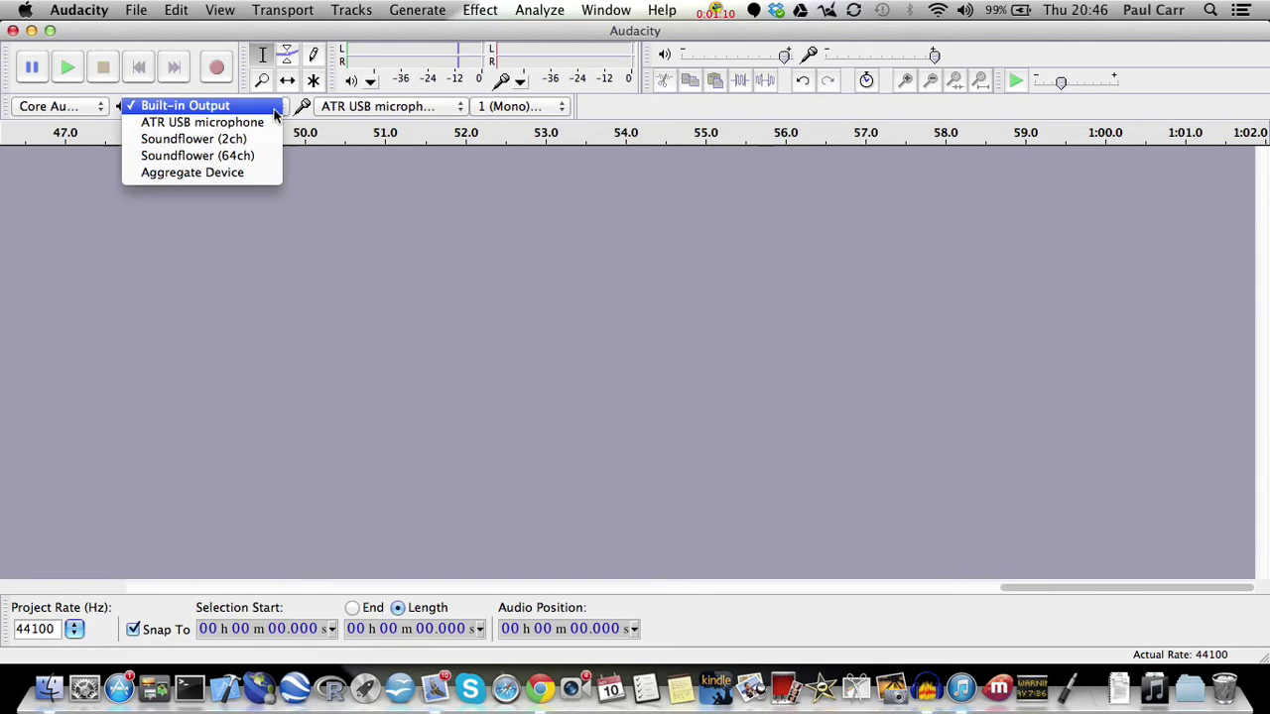
{"action": "left_click", "coordinate": [389, 202]}
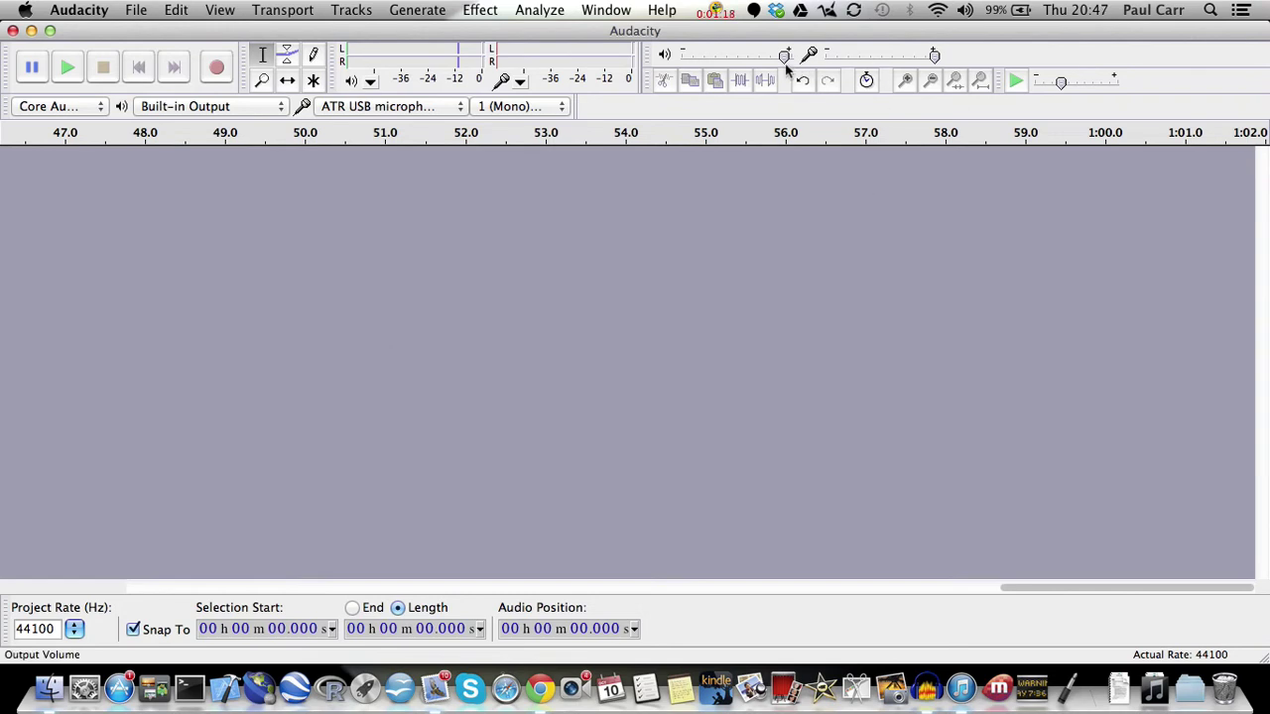
{"action": "left_click_drag", "start_coordinate": [786, 56], "coordinate": [682, 57]}
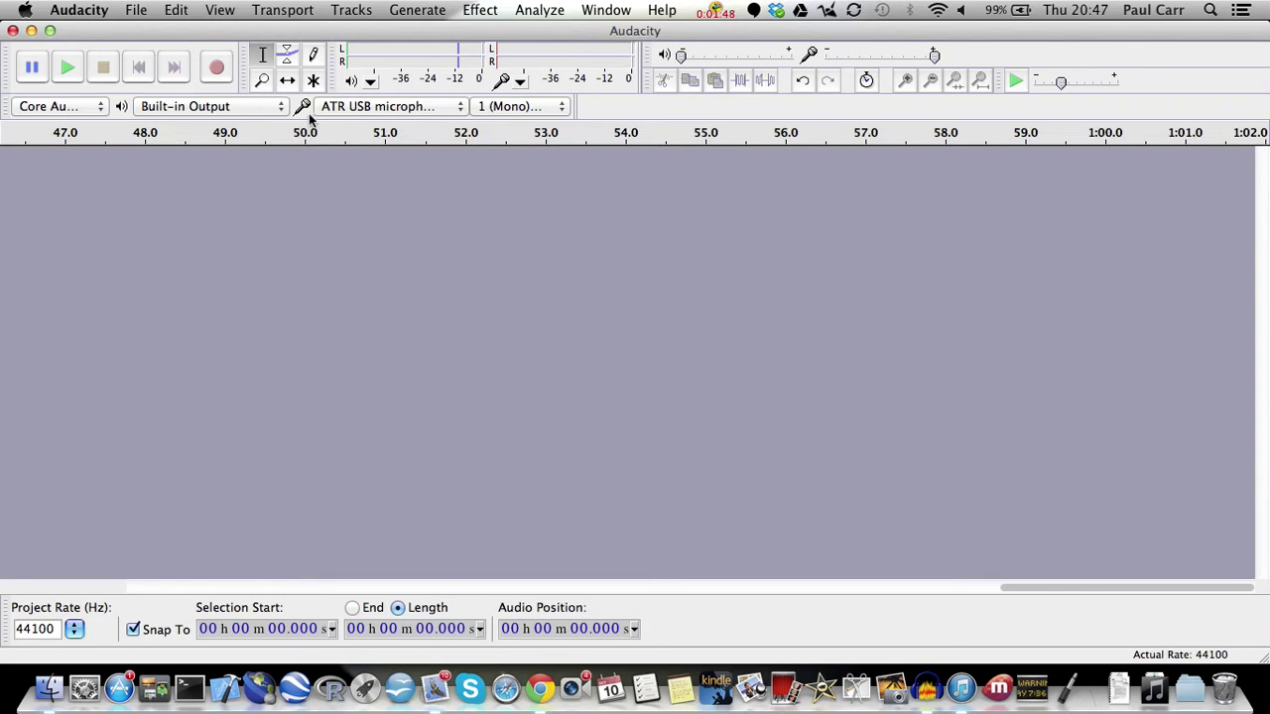
- Start a mono microphone recording and zoom out to follow the growing track
{"action": "left_click", "coordinate": [220, 65]}
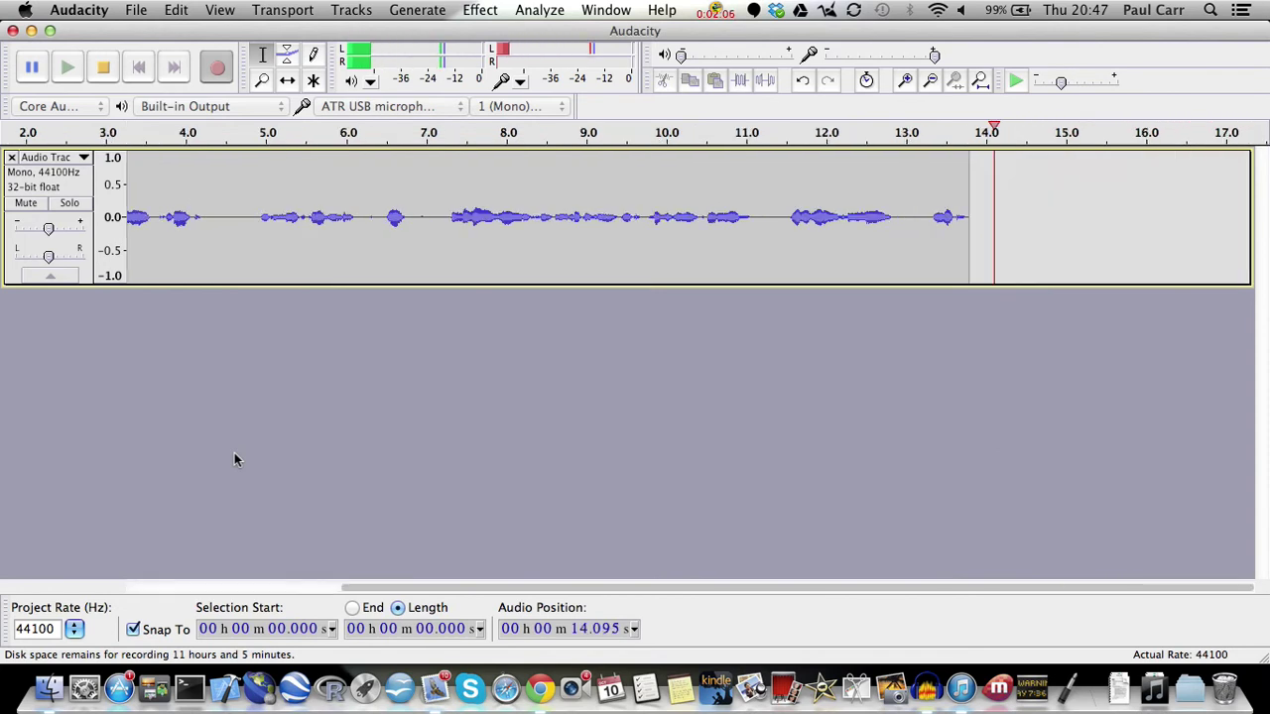
{"action": "key", "text": "super+3"}
{"action": "key", "text": "super+3"}
{"action": "key", "text": "super+3"}
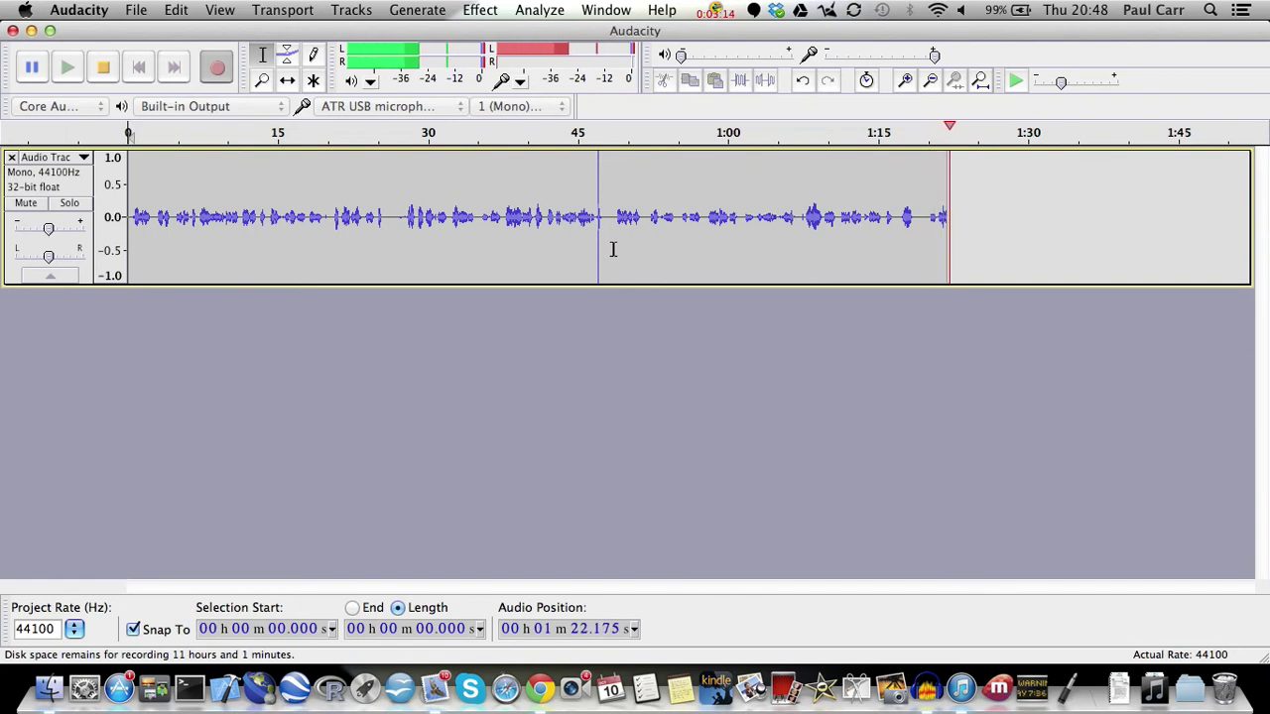
- Stop the first take, then append-record from the track end (Shift+R) until about 1:46
{"action": "key", "text": "space"}
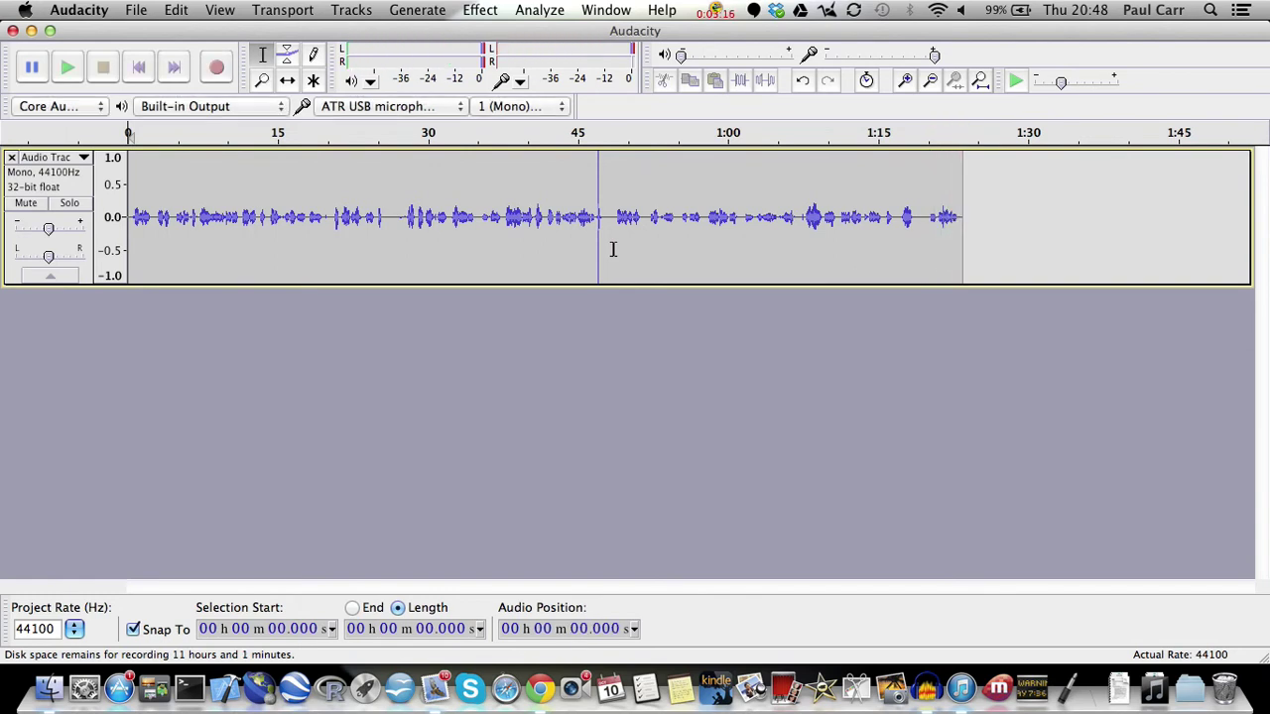
{"action": "left_click", "coordinate": [963, 243]}
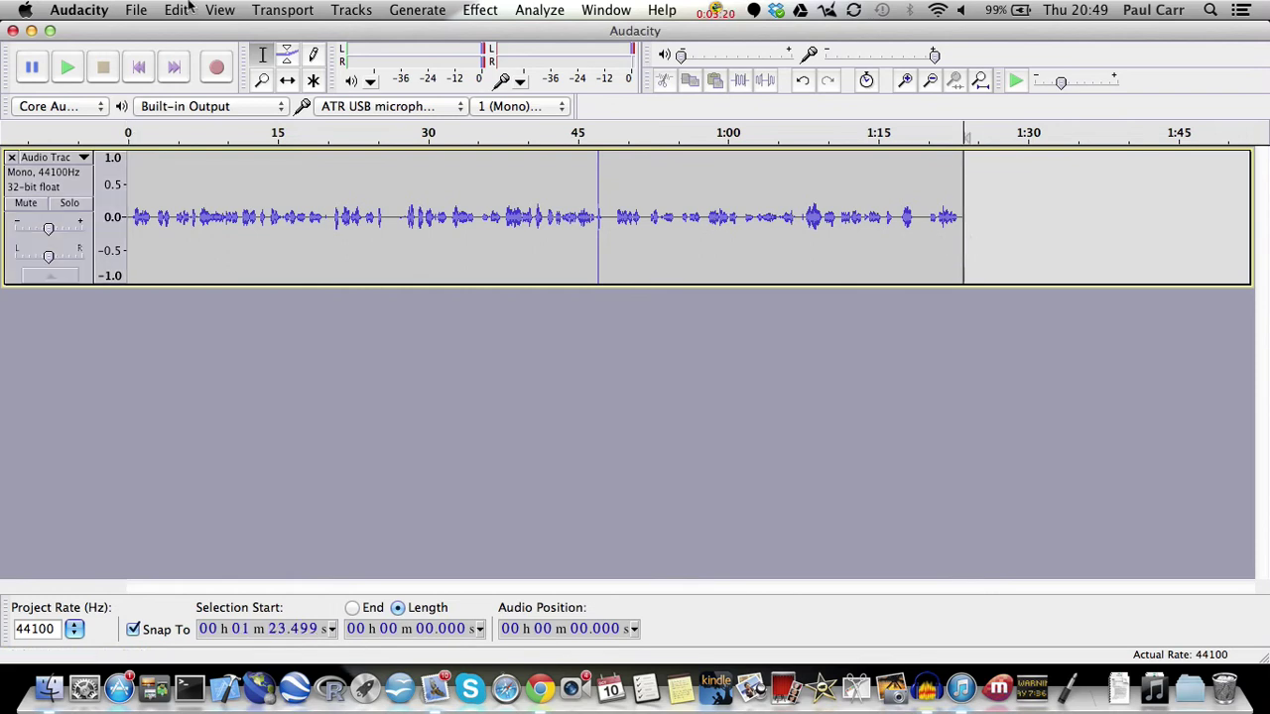
{"action": "left_click", "coordinate": [189, 67]}
{"action": "key", "text": "shift+r"}
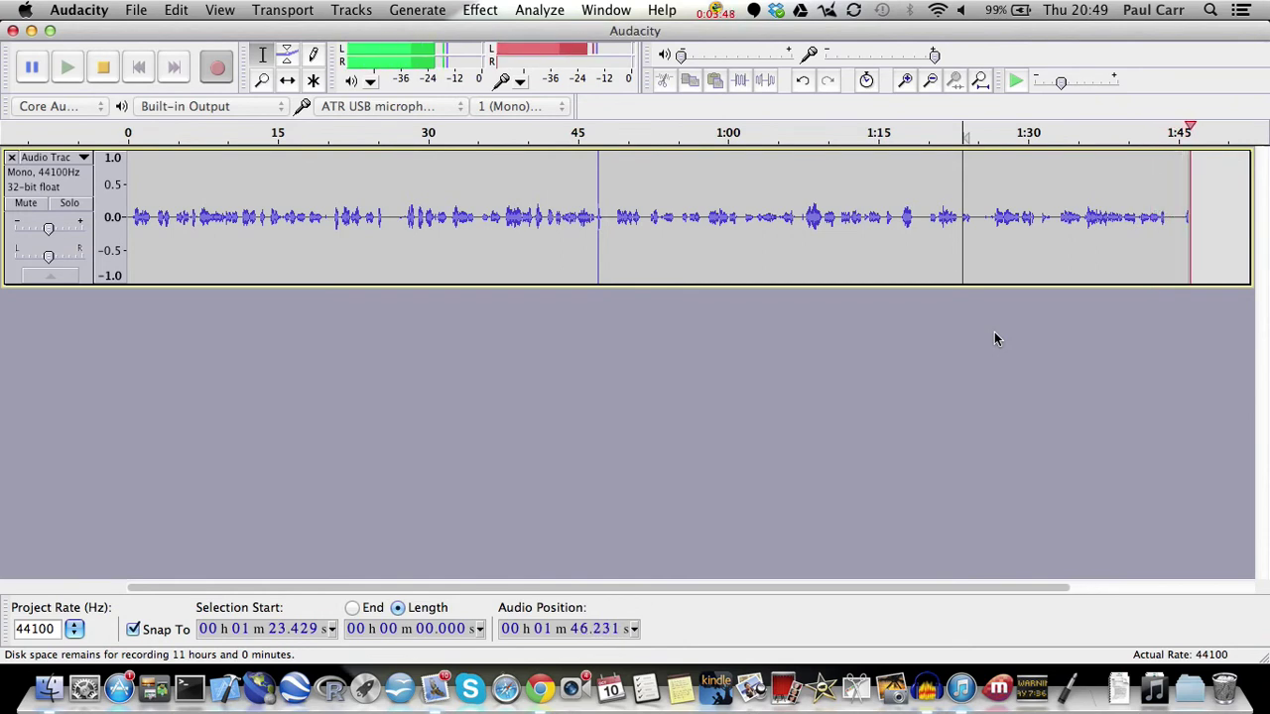
{"action": "key", "text": "space"}
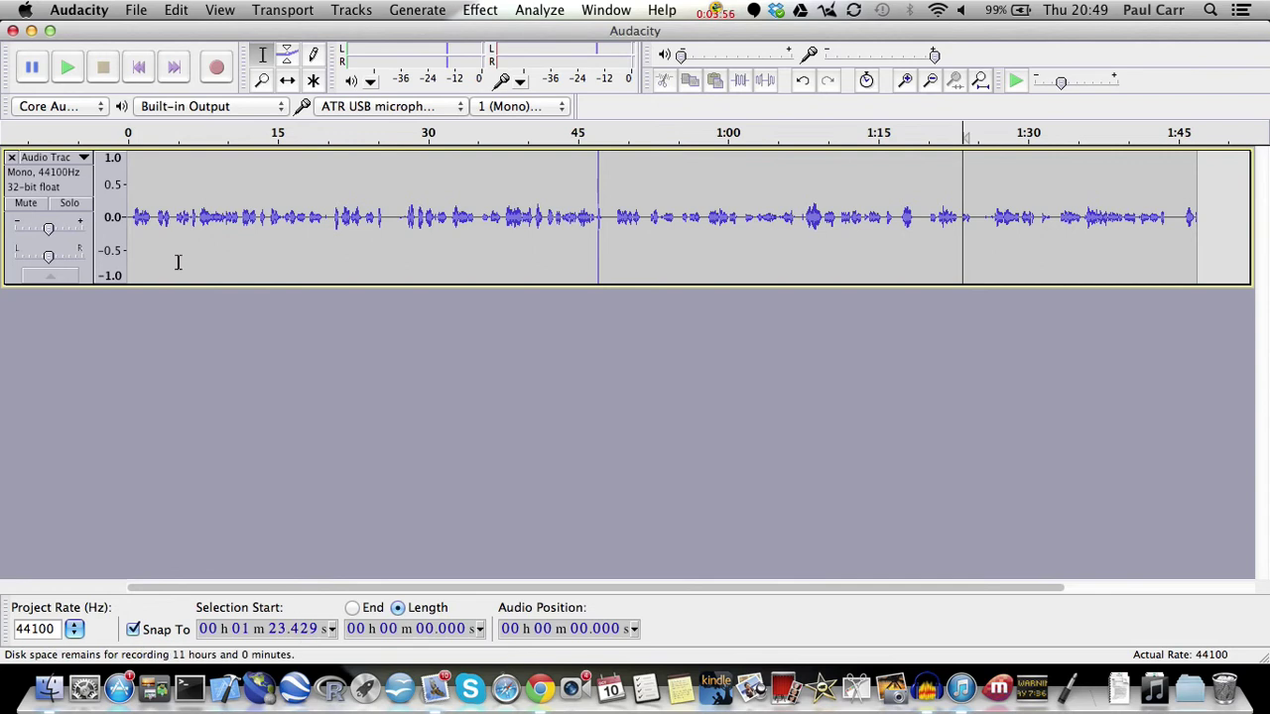
- Save the project as sample_audio_track in the Unidentified Science folder
{"action": "left_click", "coordinate": [136, 10]}
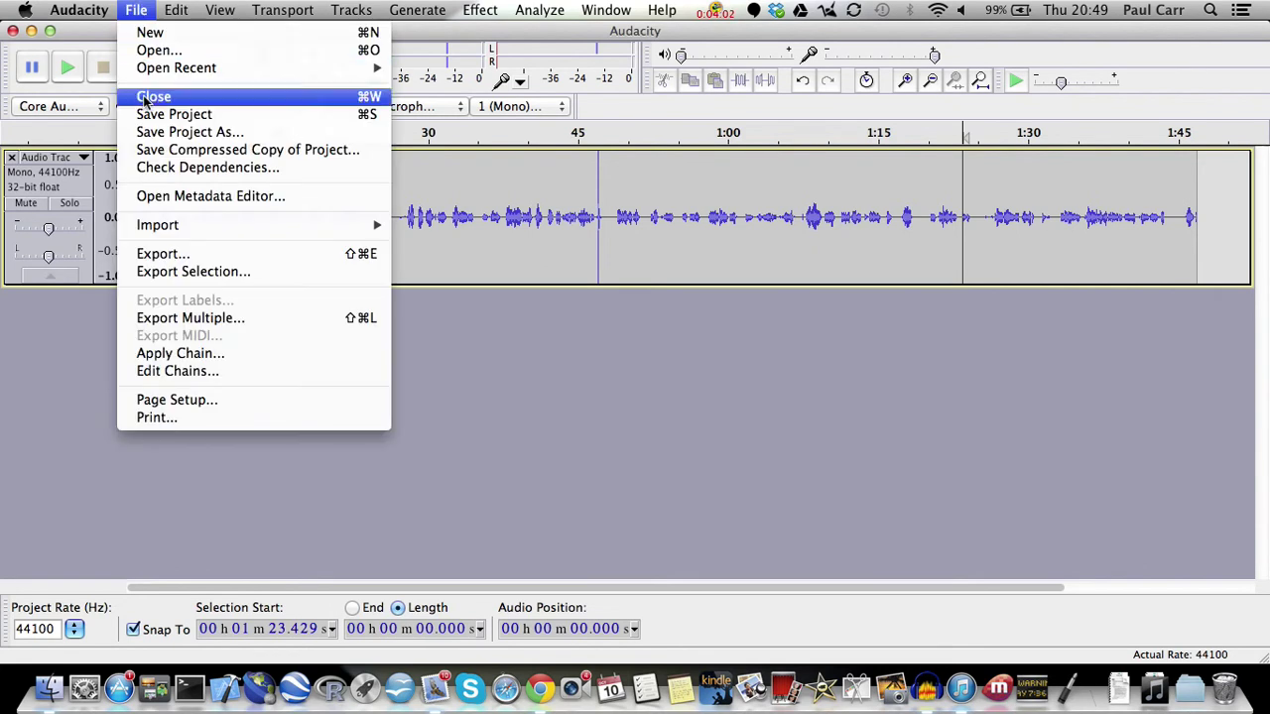
{"action": "left_click", "coordinate": [141, 135]}
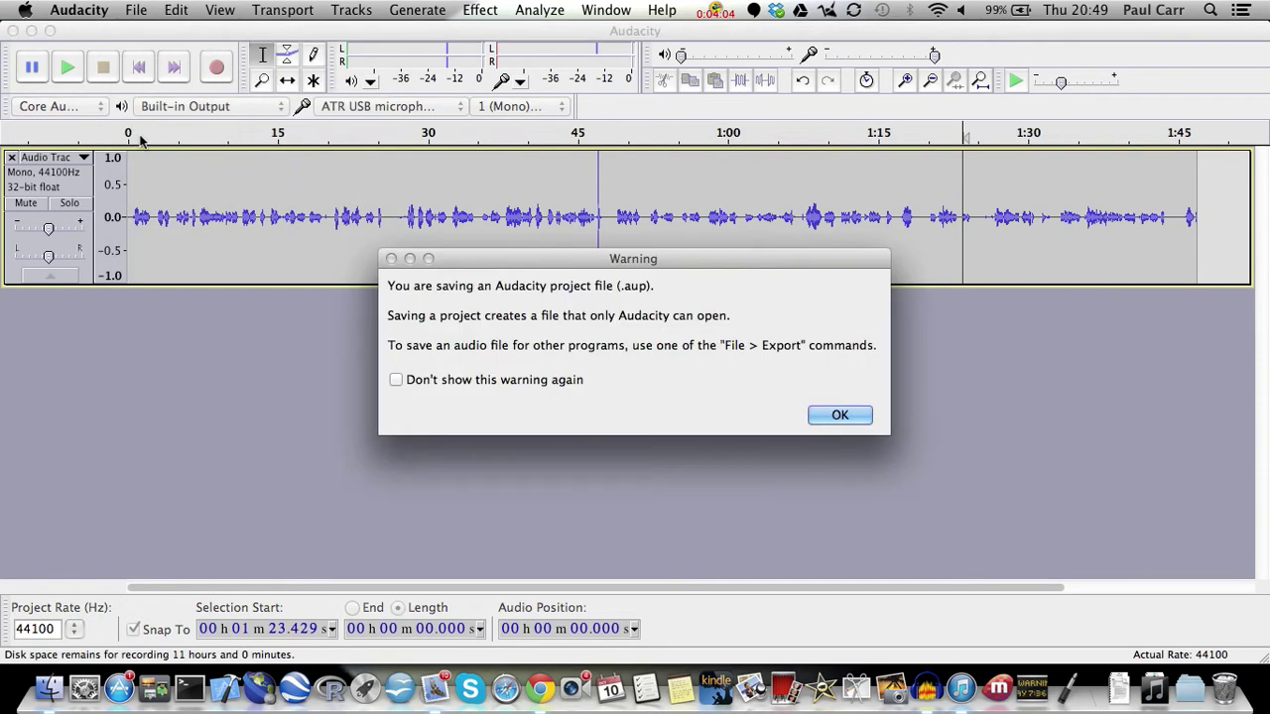
{"action": "left_click", "coordinate": [842, 415]}
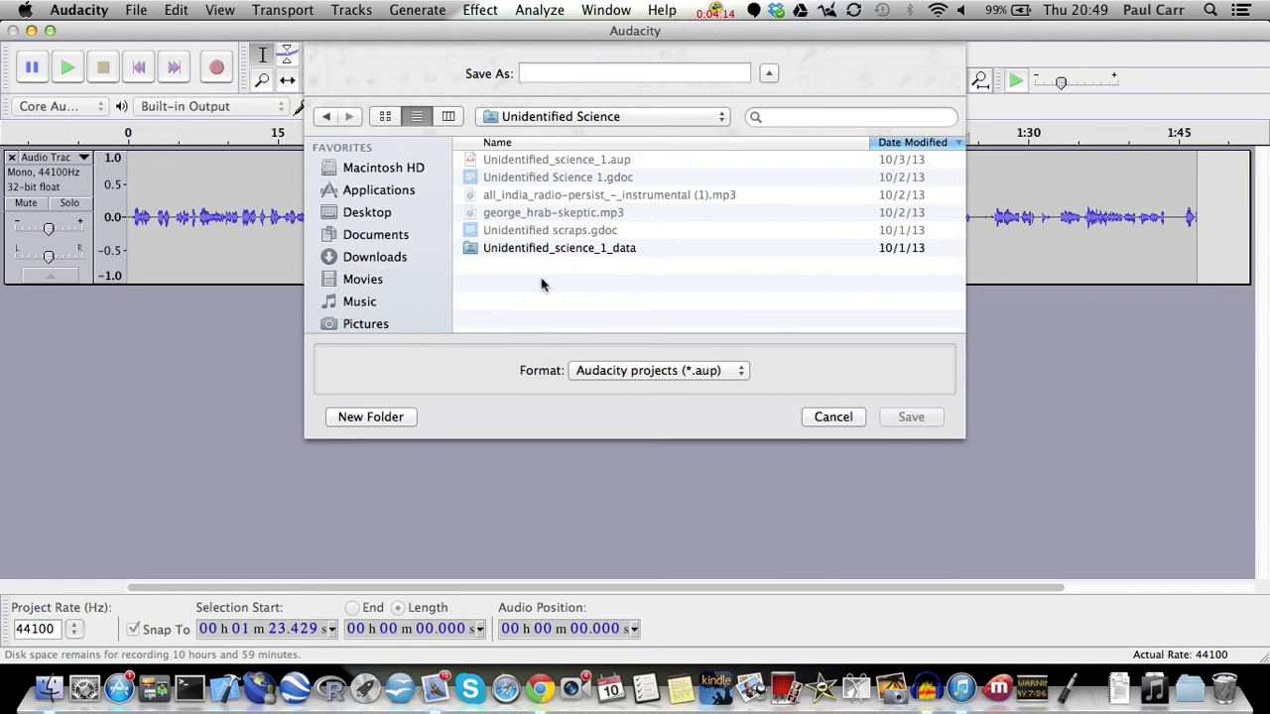
{"action": "type", "text": "sample"}
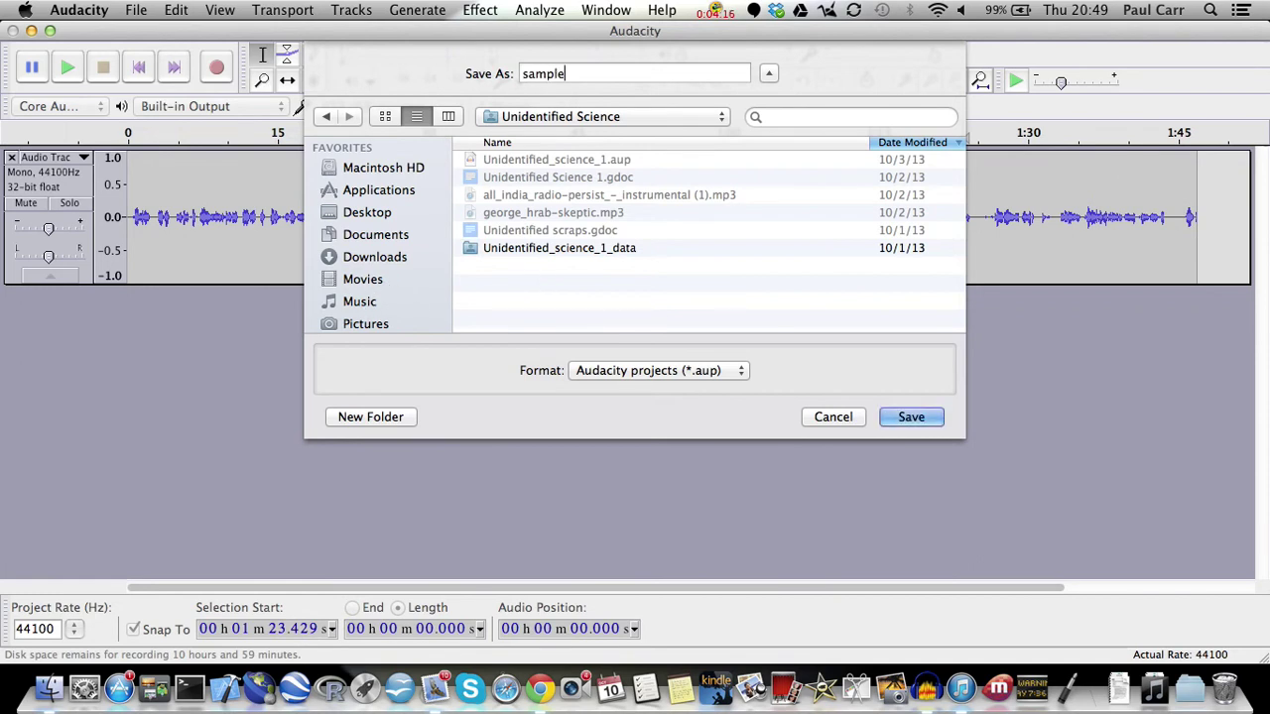
{"action": "type", "text": "_audio_track"}
{"action": "left_click", "coordinate": [912, 418]}
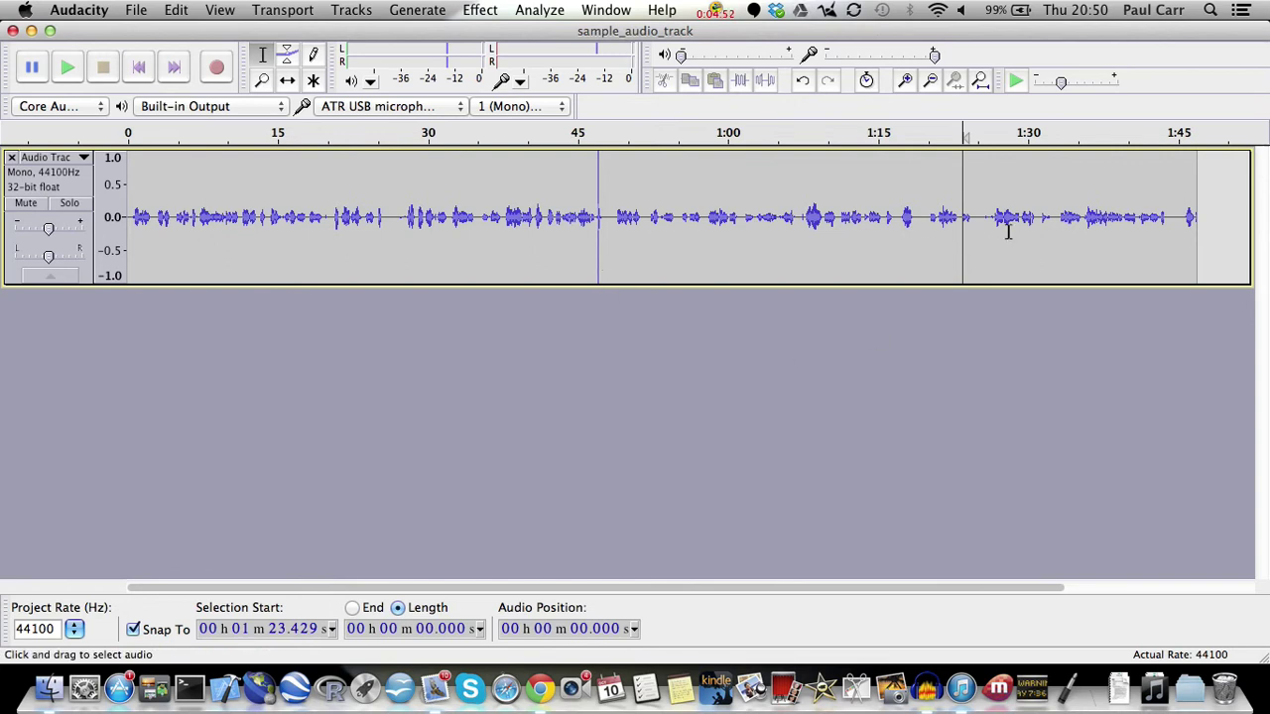
- Inspect the join between the two takes, then bring up the Export dialog
{"action": "left_click_drag", "start_coordinate": [982, 215], "coordinate": [965, 217]}
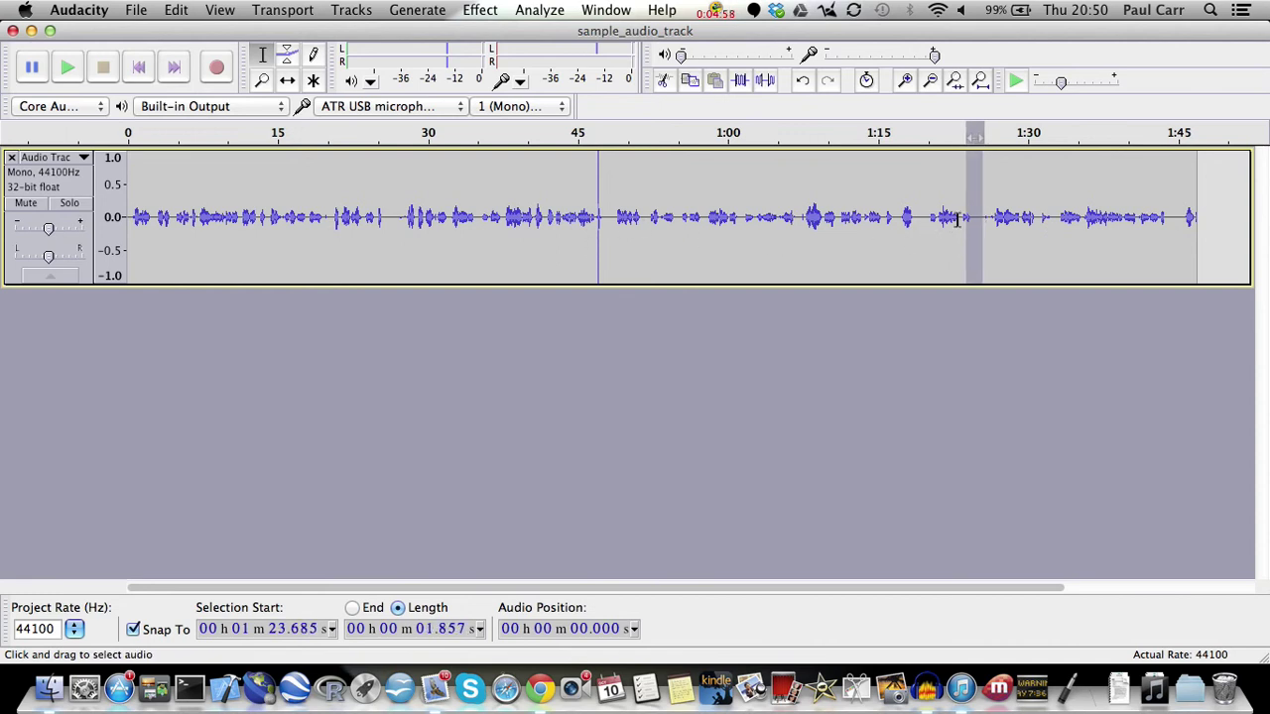
{"action": "left_click_drag", "start_coordinate": [932, 218], "coordinate": [958, 218]}
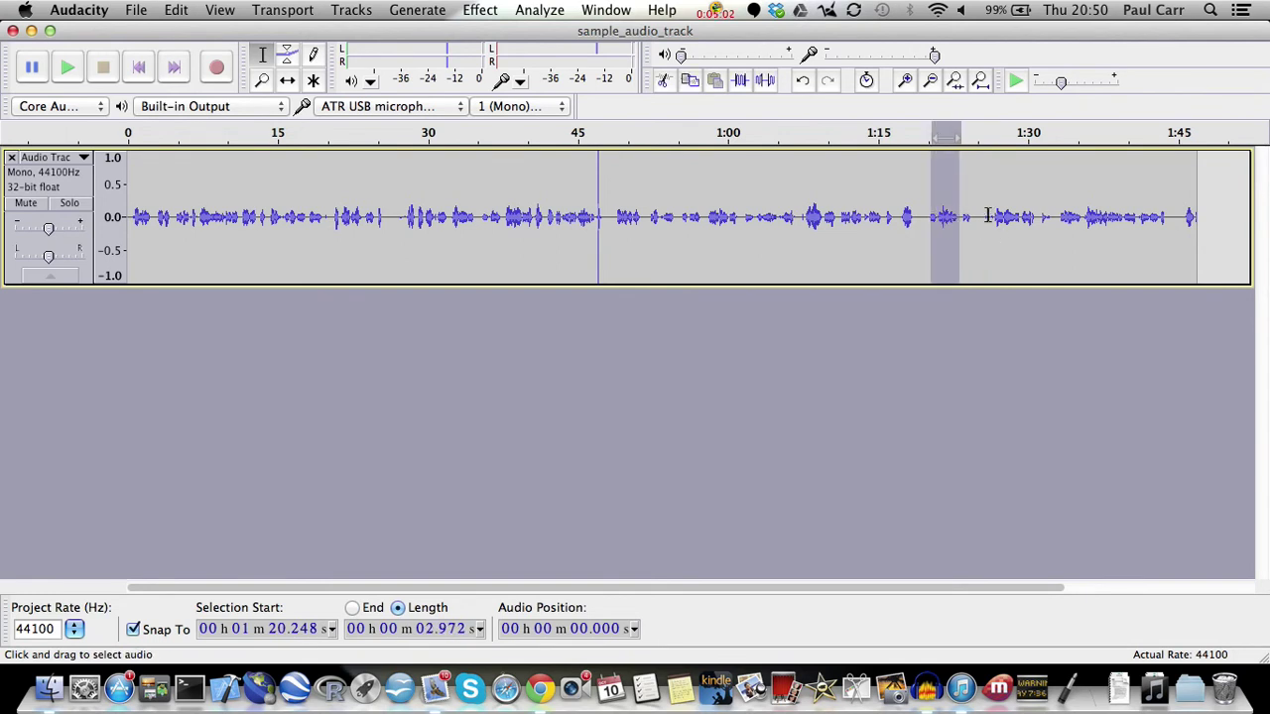
{"action": "left_click", "coordinate": [988, 216]}
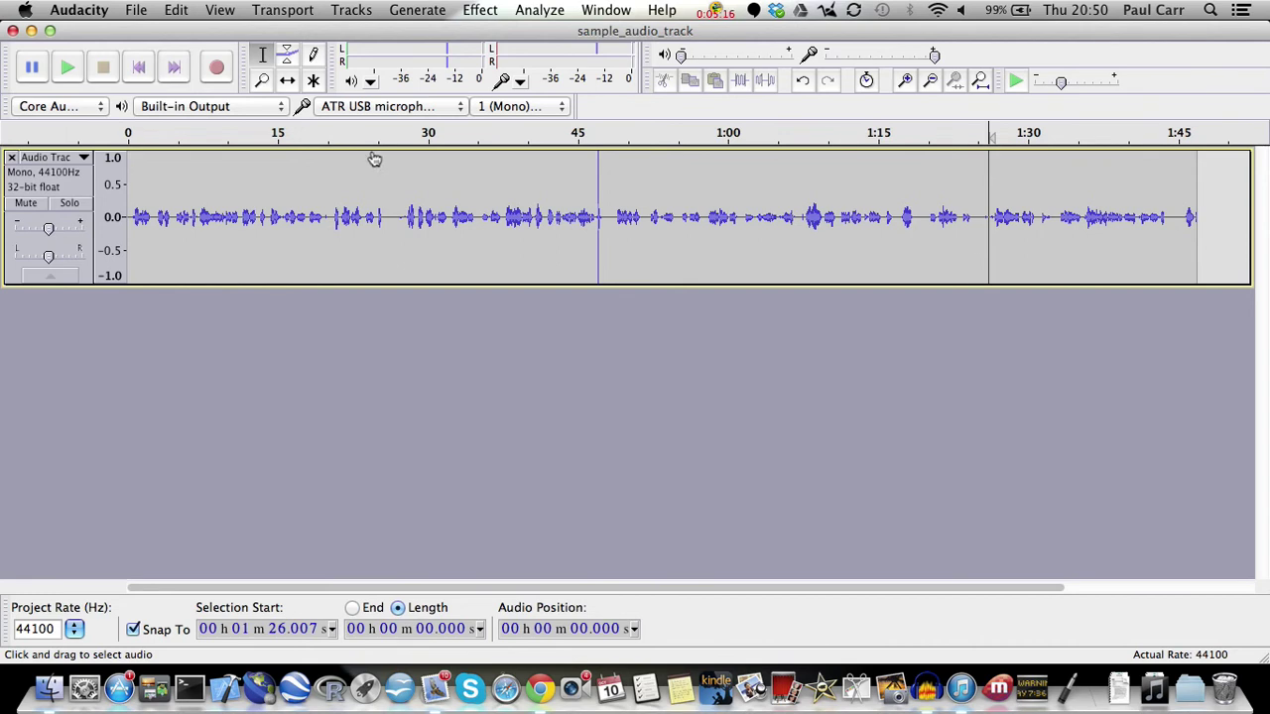
{"action": "left_click", "coordinate": [134, 10]}
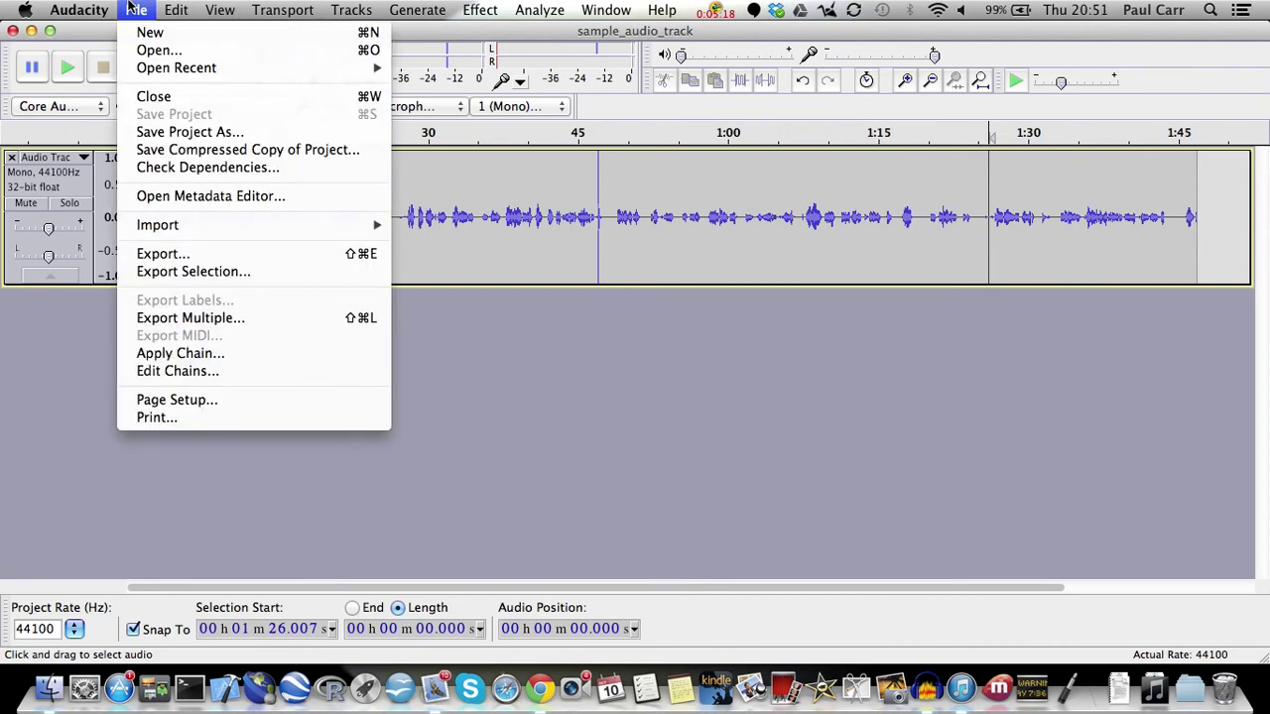
{"action": "left_click", "coordinate": [170, 255]}
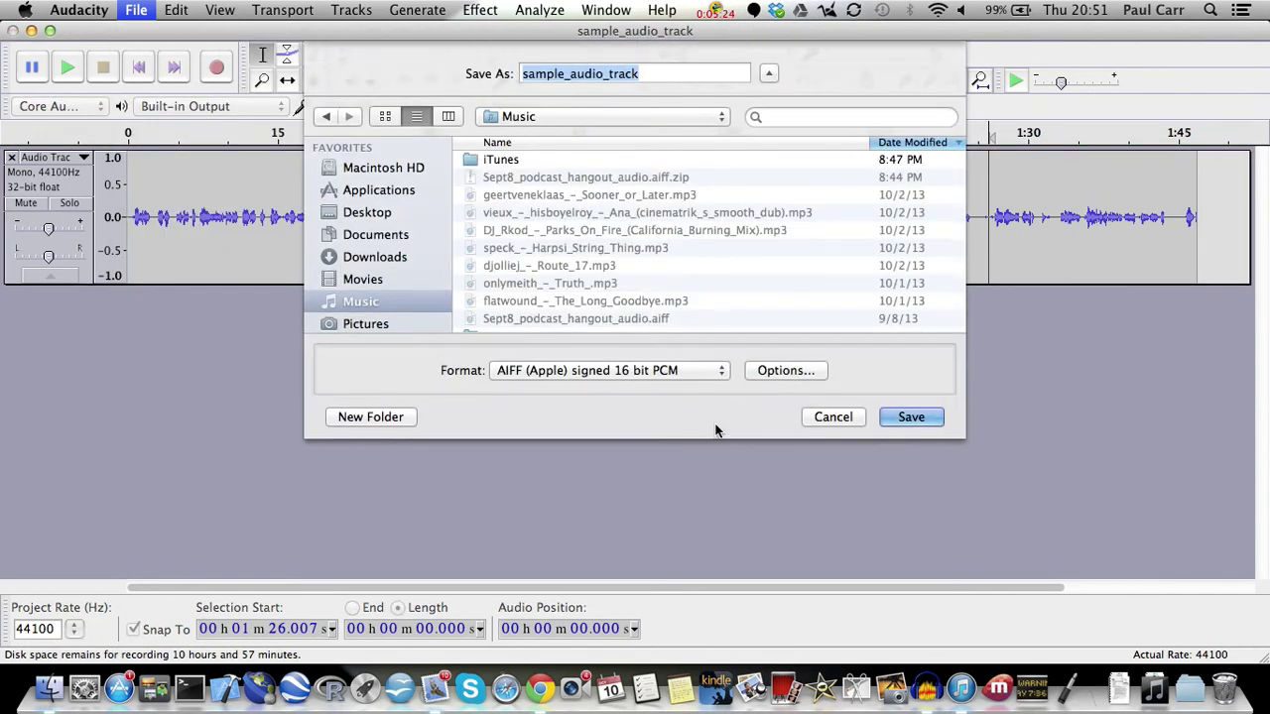
- Choose WAV (Microsoft) signed 16 bit PCM as the export format and check its options
{"action": "left_click", "coordinate": [722, 371]}
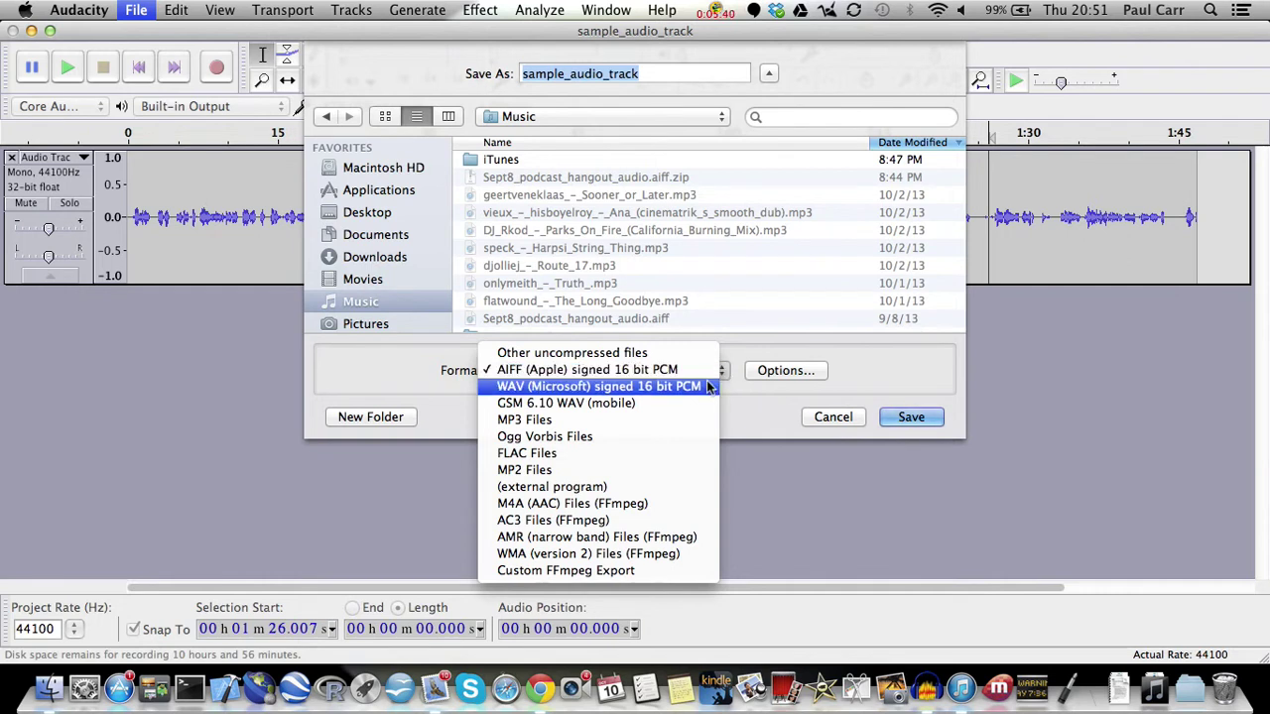
{"action": "left_click", "coordinate": [708, 387]}
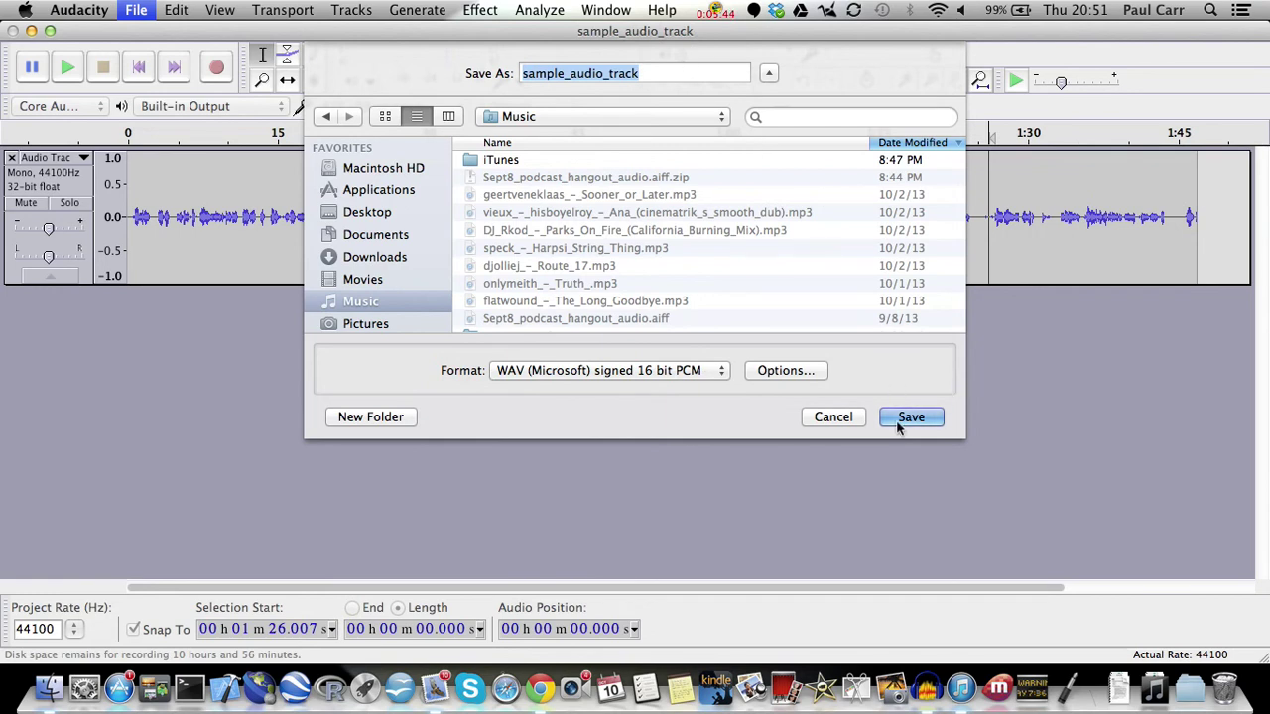
{"action": "left_click", "coordinate": [793, 370]}
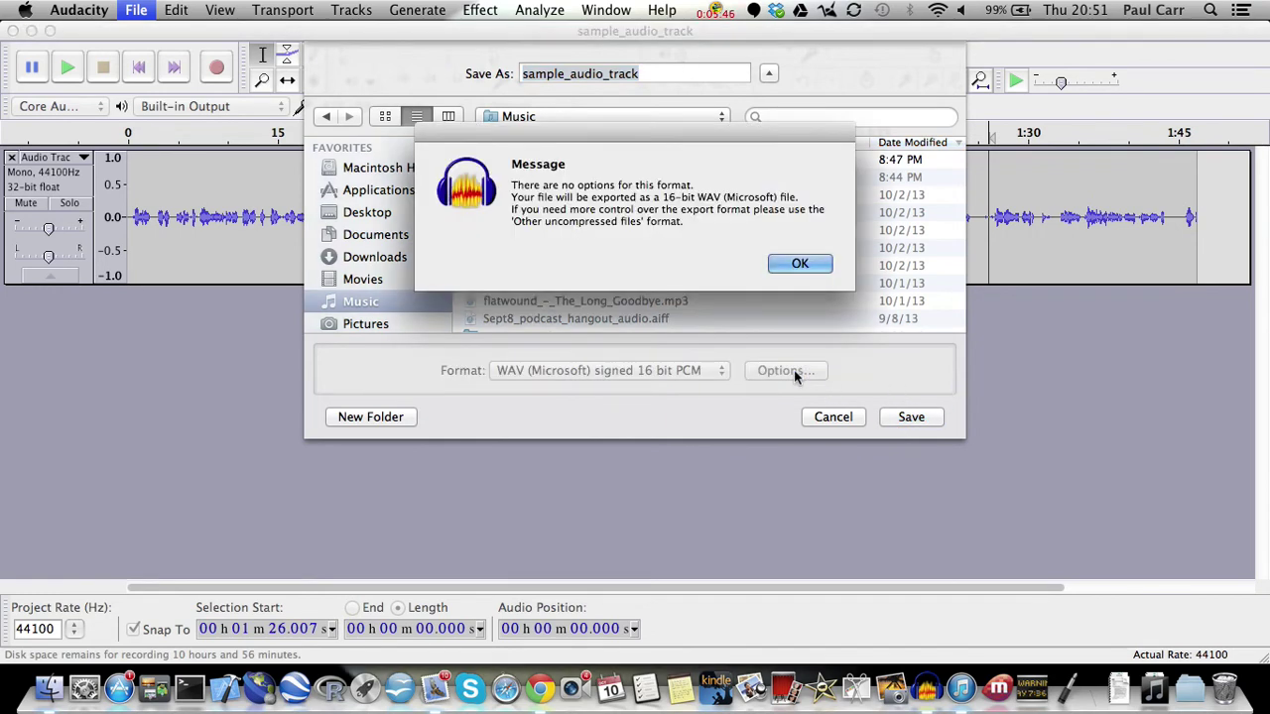
{"action": "left_click", "coordinate": [794, 266]}
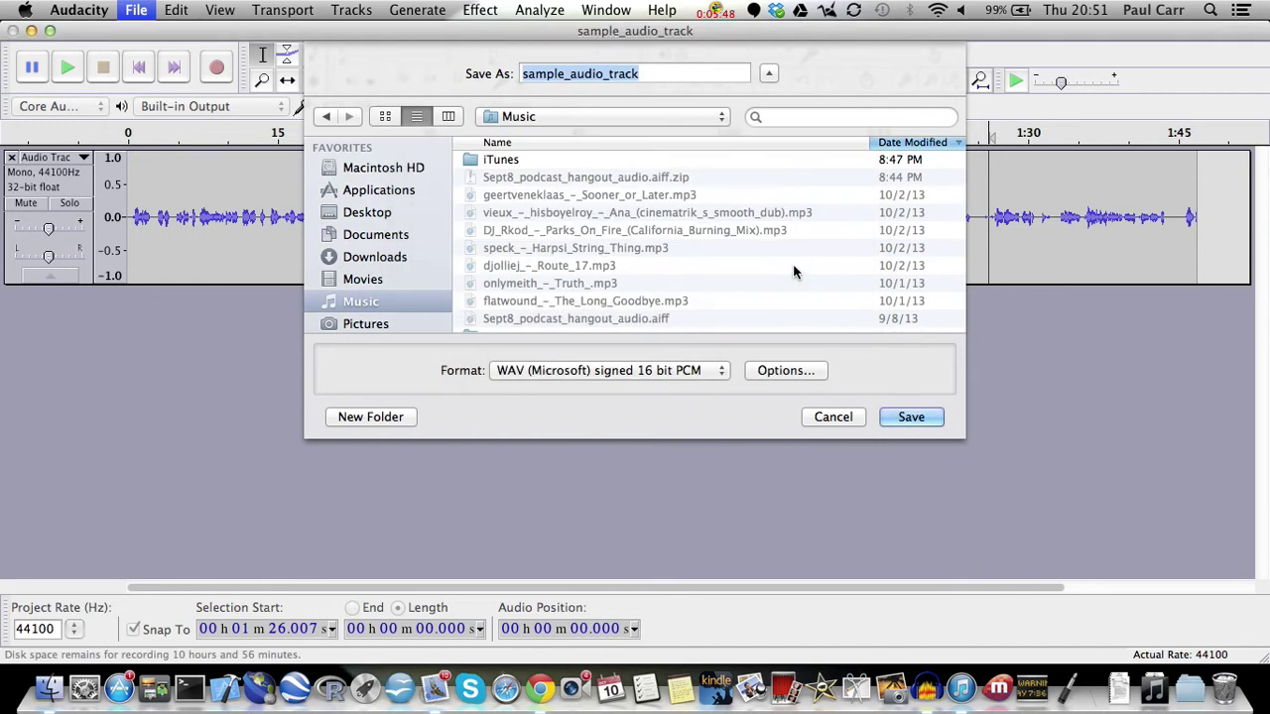
- Export the WAV with metadata Year 2013 and comment 'my audio from Skype call'
{"action": "left_click", "coordinate": [911, 418]}
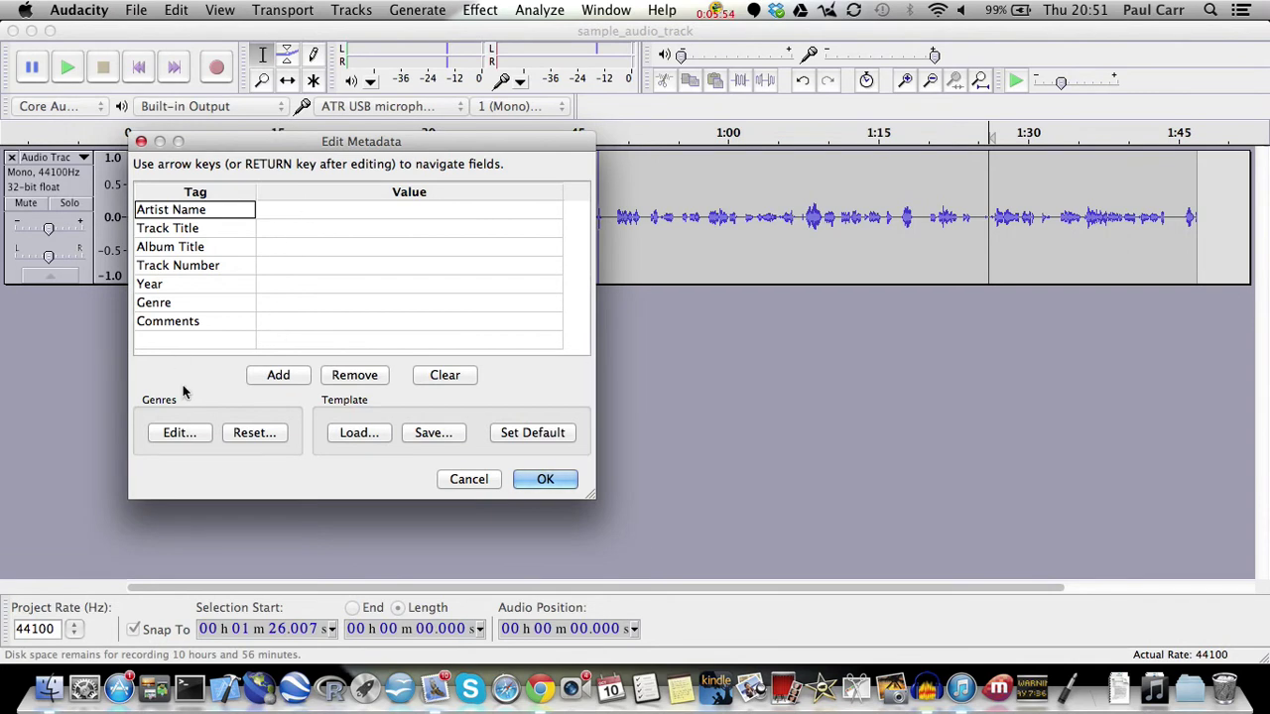
{"action": "left_click", "coordinate": [298, 288]}
{"action": "type", "text": "2013"}
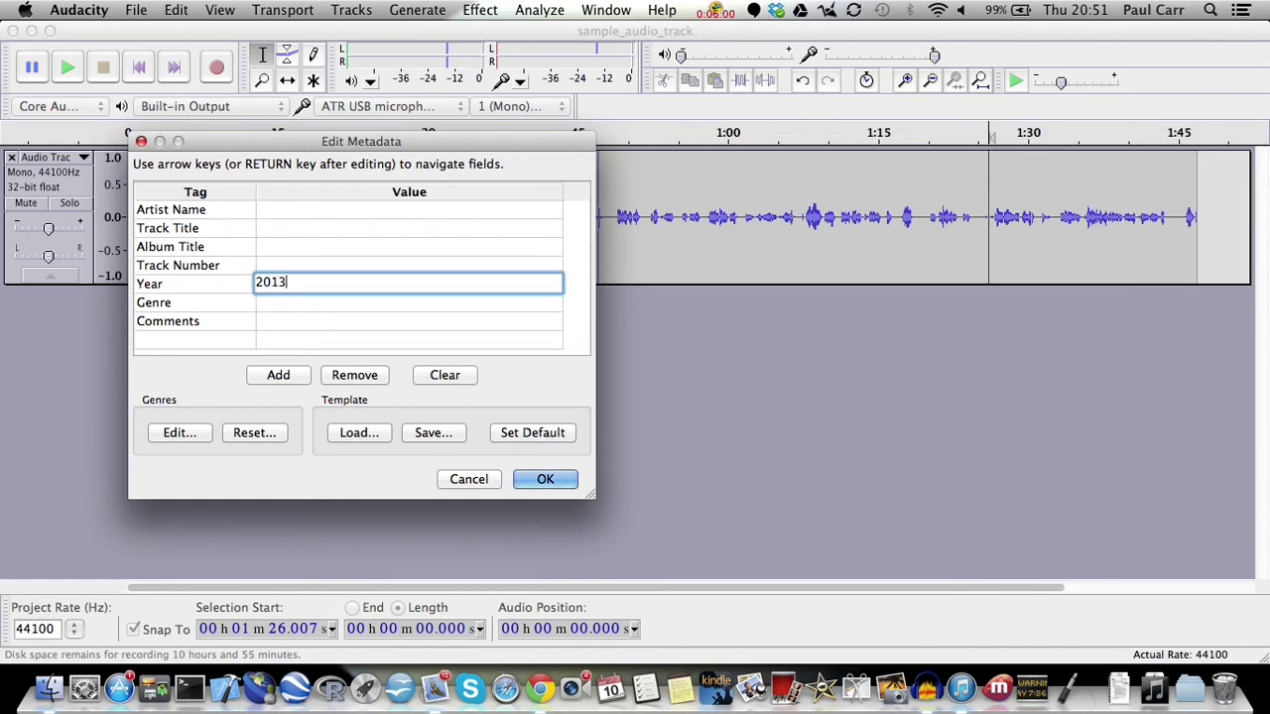
{"action": "left_click", "coordinate": [294, 323]}
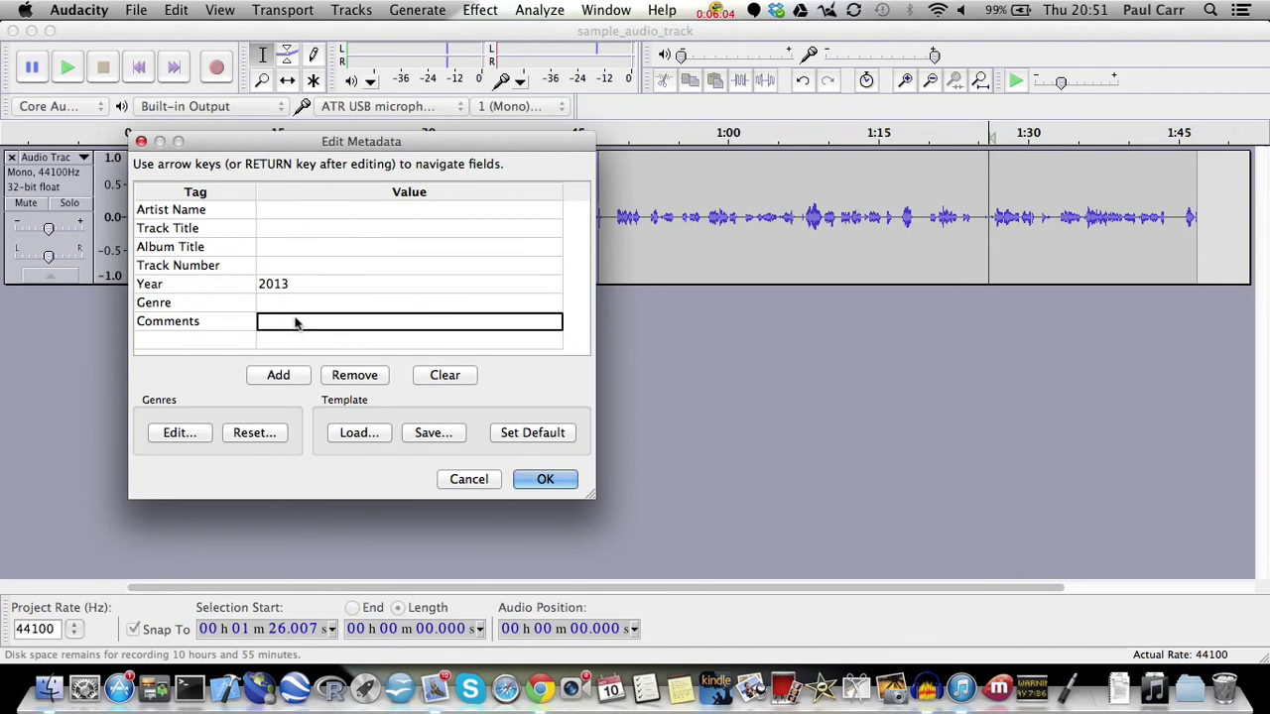
{"action": "type", "text": "my "}
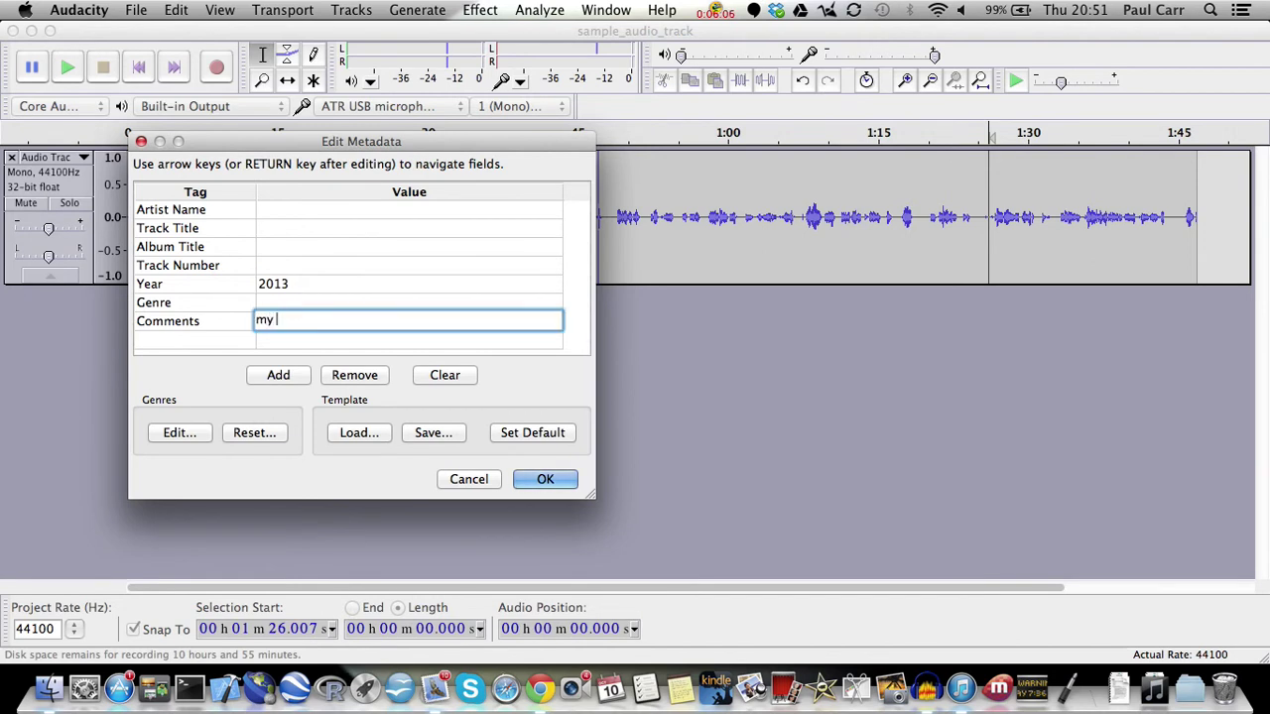
{"action": "type", "text": "audio from Skype "}
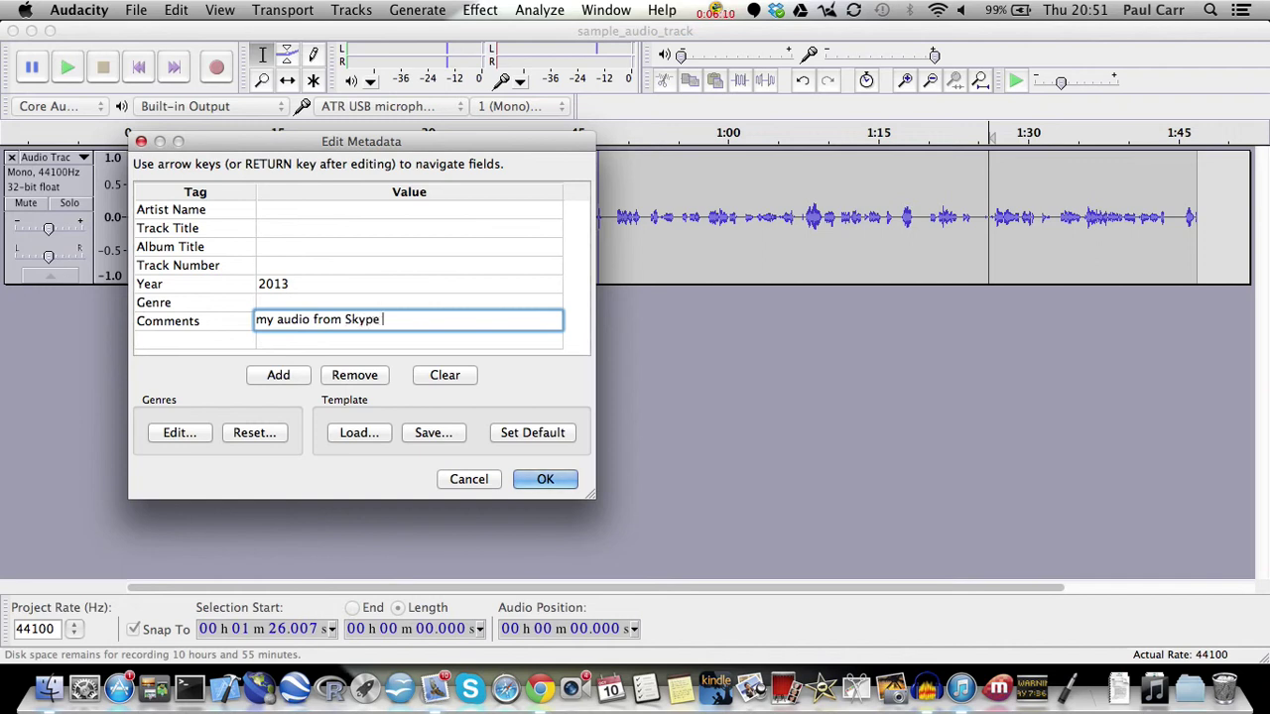
{"action": "type", "text": "call"}
{"action": "left_click", "coordinate": [535, 480]}
{"action": "left_click", "coordinate": [47, 688]}
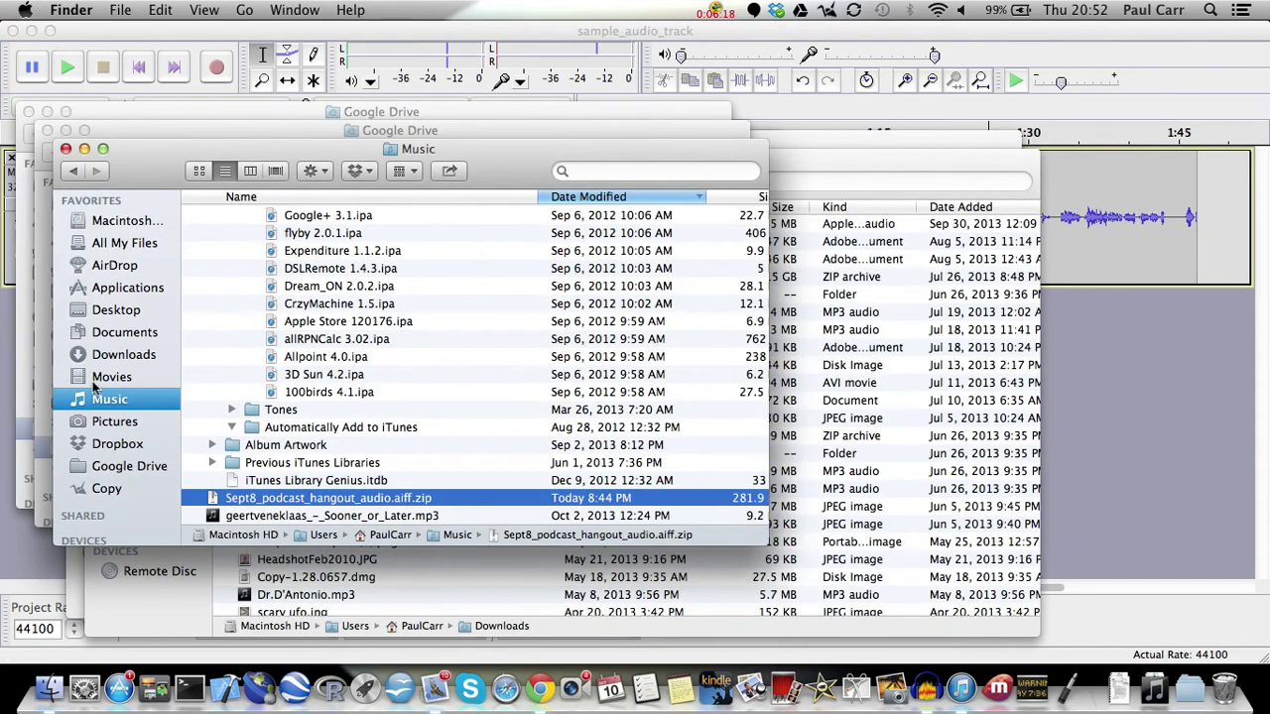
- Select sample_audio_track.wav in the Music folder and widen the window to show its 9.4 MB size
{"action": "scroll", "coordinate": [206, 318], "scroll_direction": "up", "scroll_amount": 15}
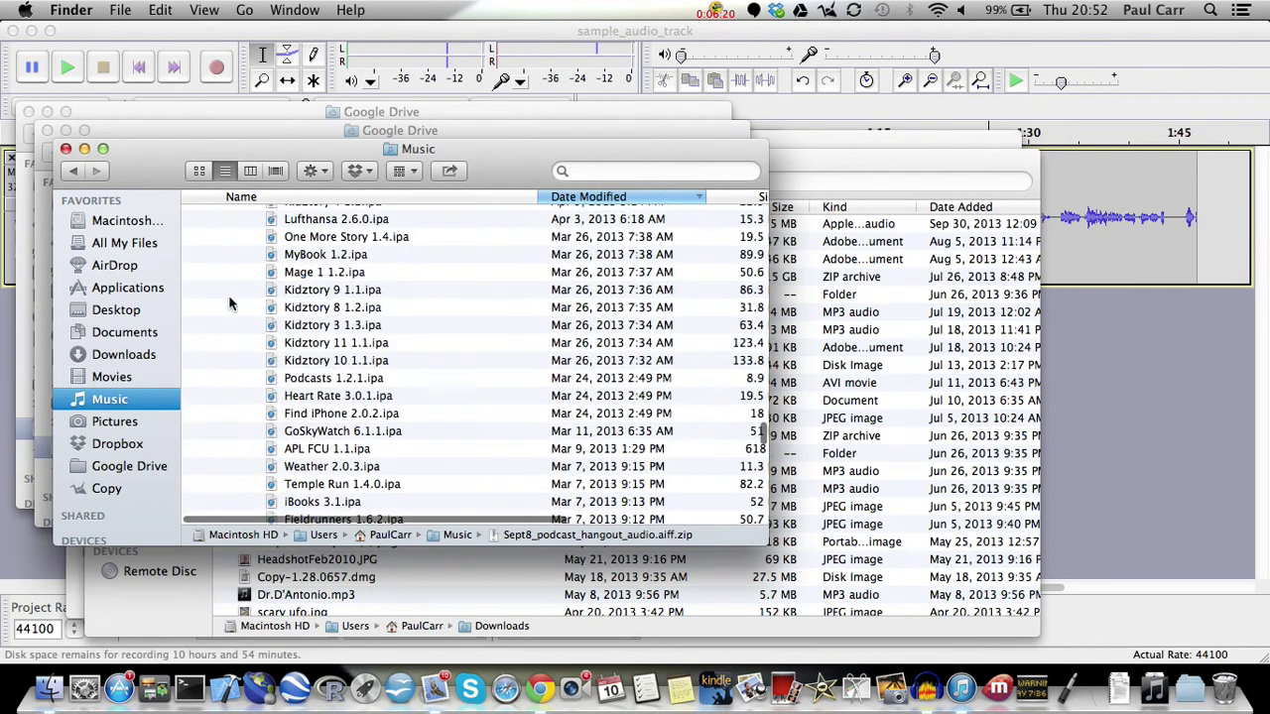
{"action": "scroll", "coordinate": [487, 413], "scroll_direction": "up", "scroll_amount": 20}
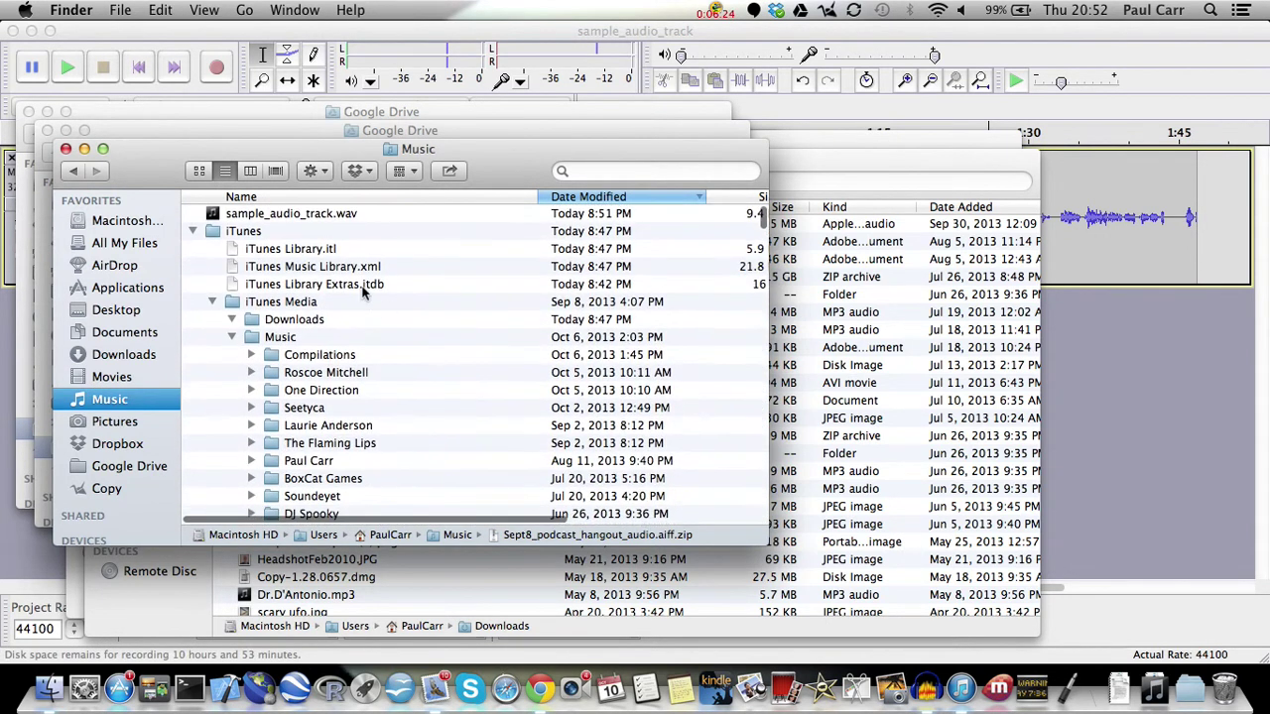
{"action": "left_click", "coordinate": [293, 215]}
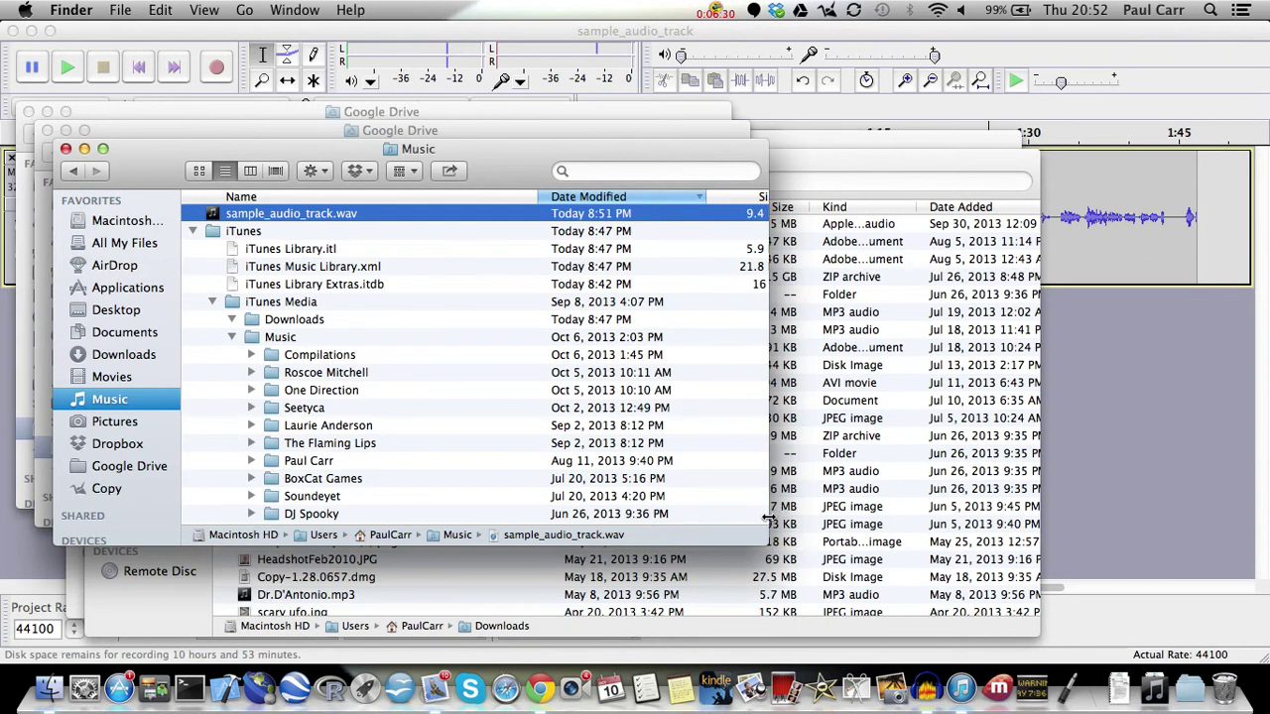
{"action": "left_click_drag", "start_coordinate": [771, 522], "coordinate": [831, 526]}
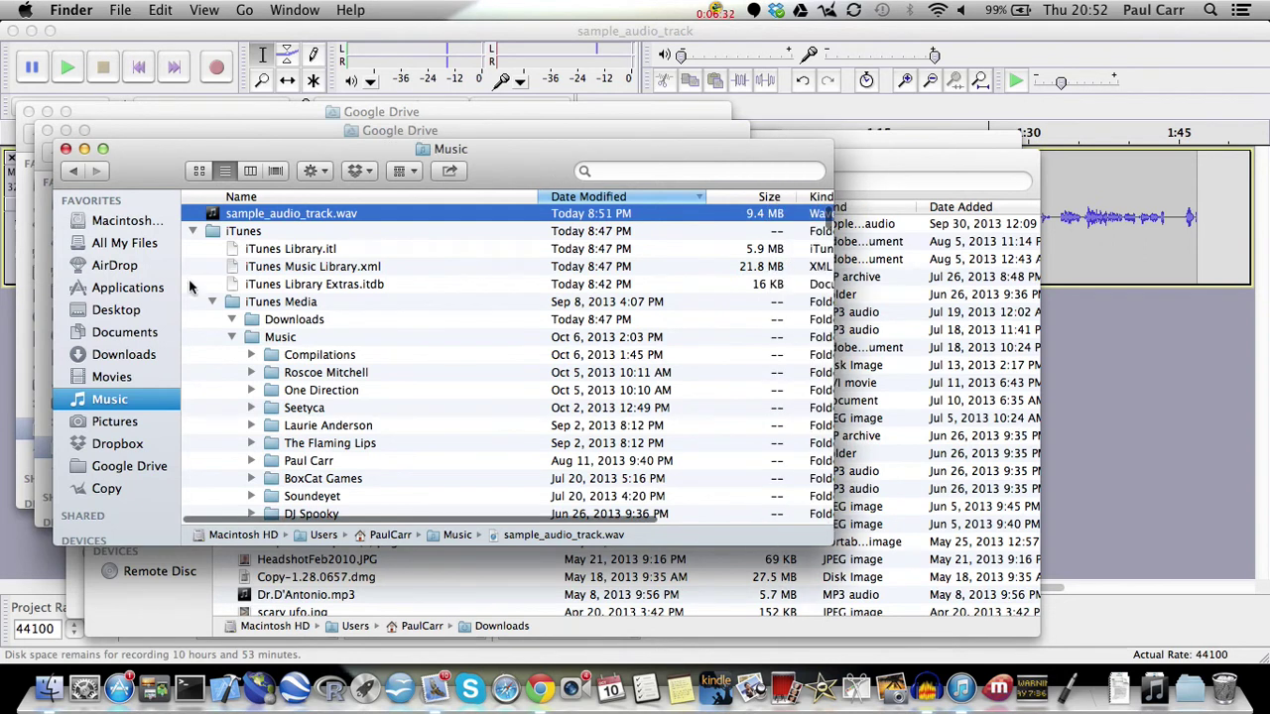
- Compress sample_audio_track.wav into sample_audio_track.wav.zip and select the new archive
{"action": "right_click", "coordinate": [218, 218]}
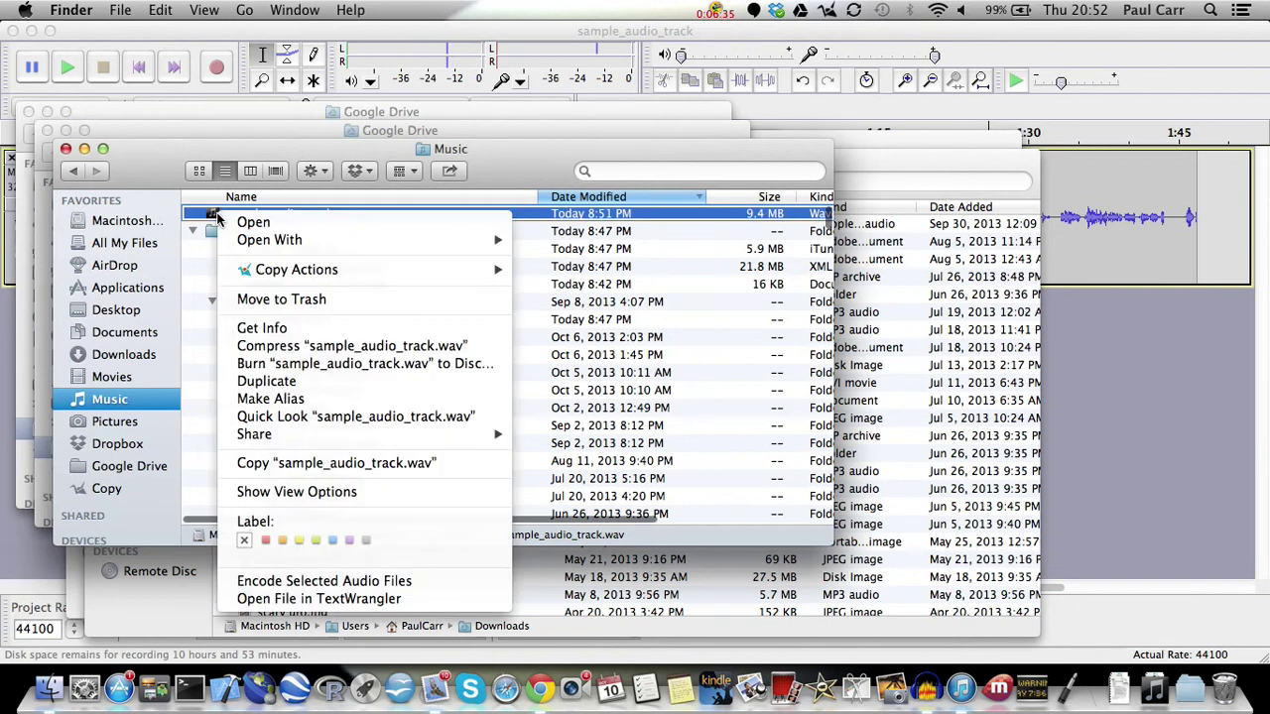
{"action": "left_click", "coordinate": [280, 347]}
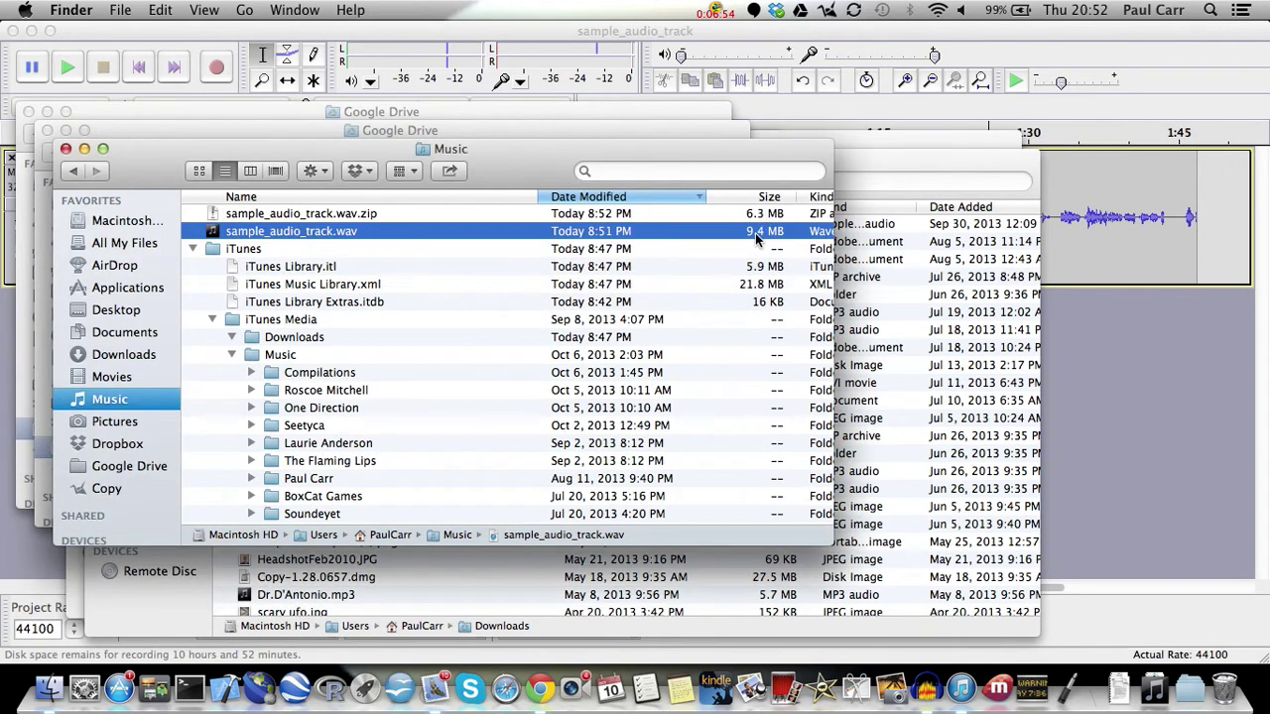
{"action": "left_click", "coordinate": [248, 216]}
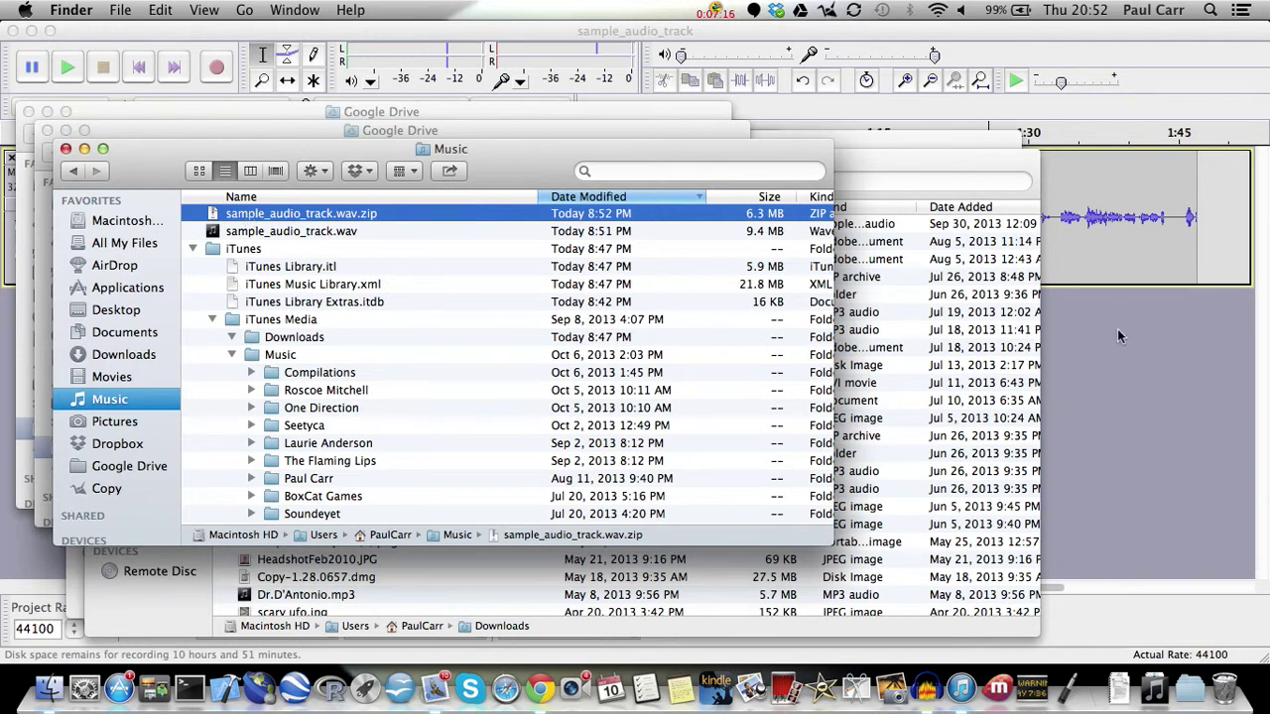
{"action": "left_click", "coordinate": [1104, 270]}
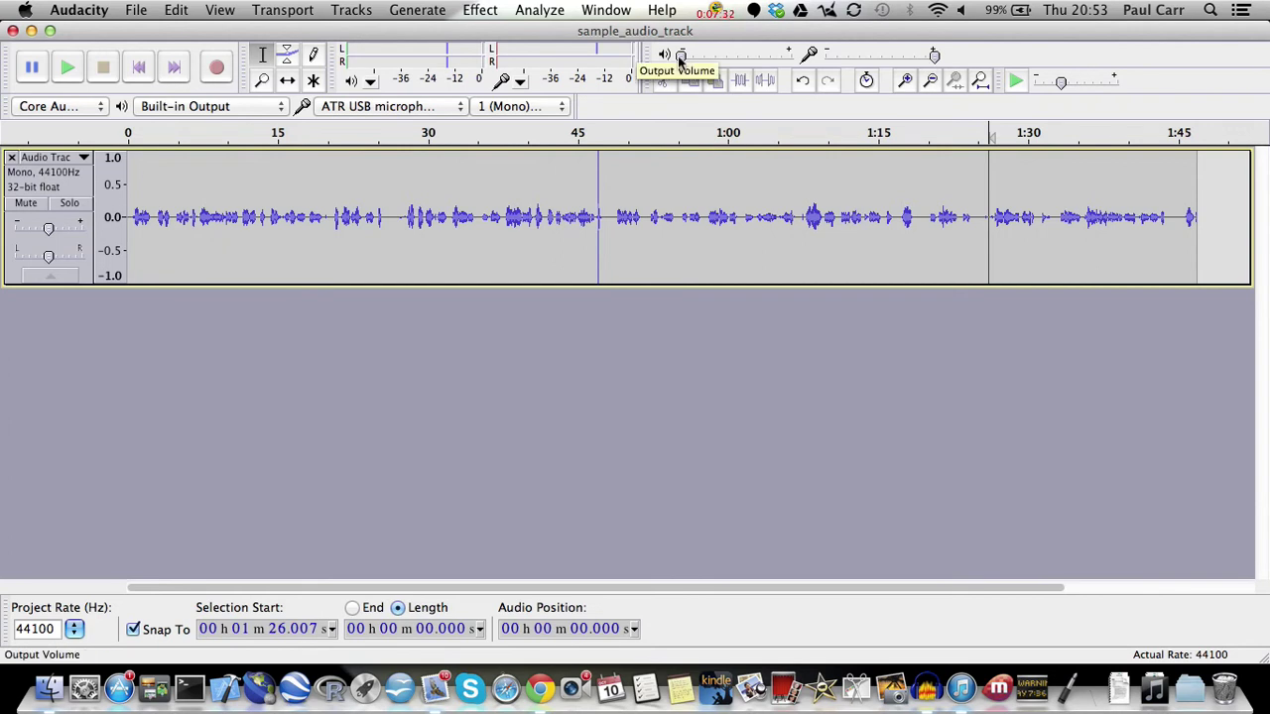
- Turn the output volume back up and play the track from the start for about 5 seconds
{"action": "left_click_drag", "start_coordinate": [681, 57], "coordinate": [801, 89]}
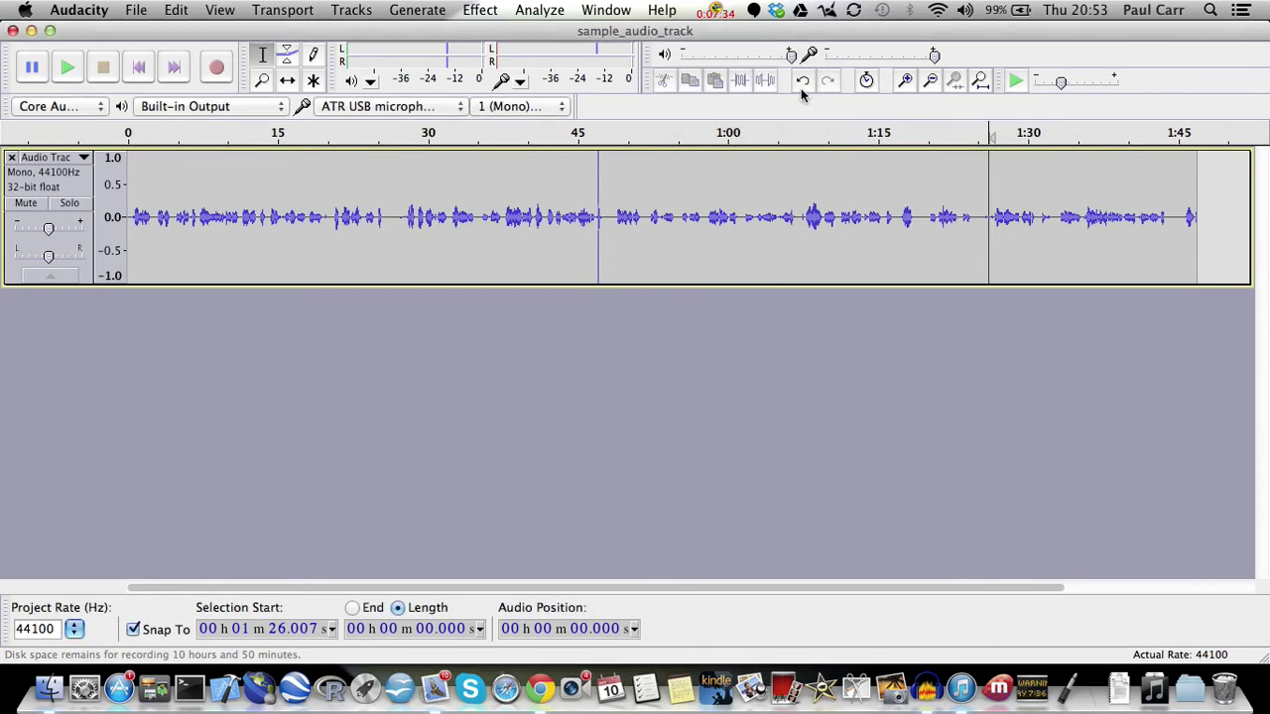
{"action": "left_click", "coordinate": [140, 74]}
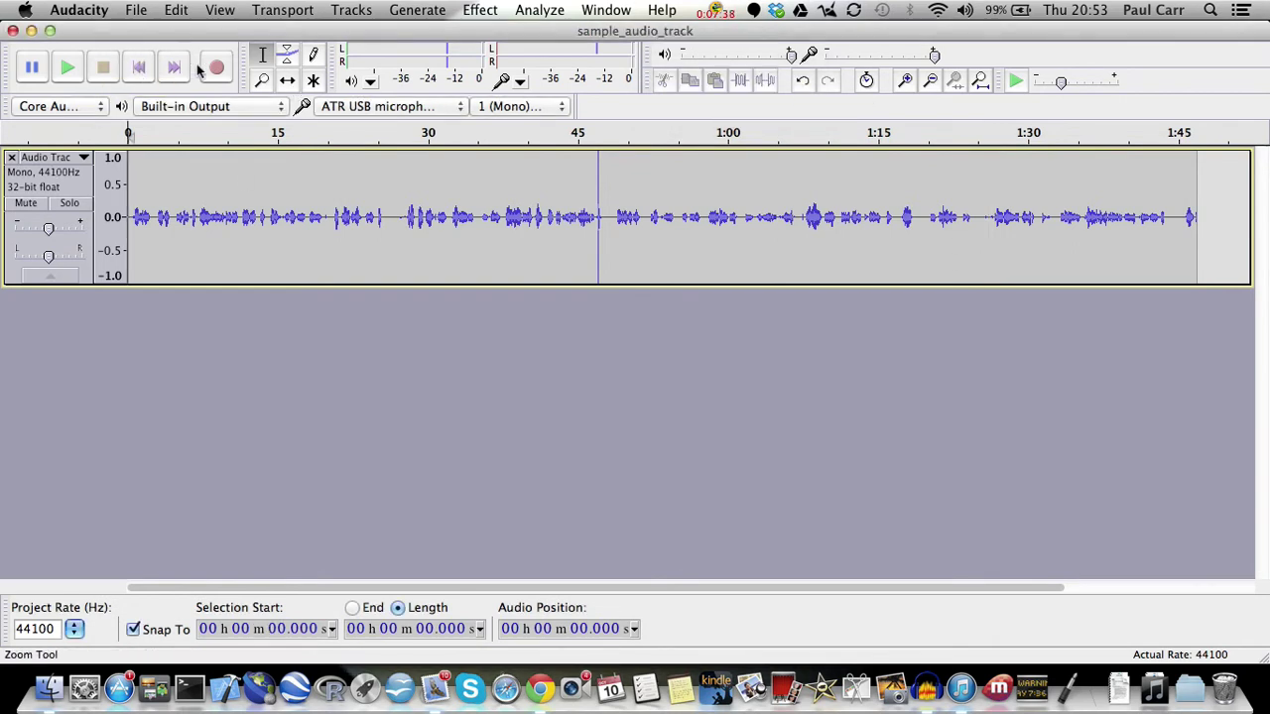
{"action": "left_click", "coordinate": [79, 71]}
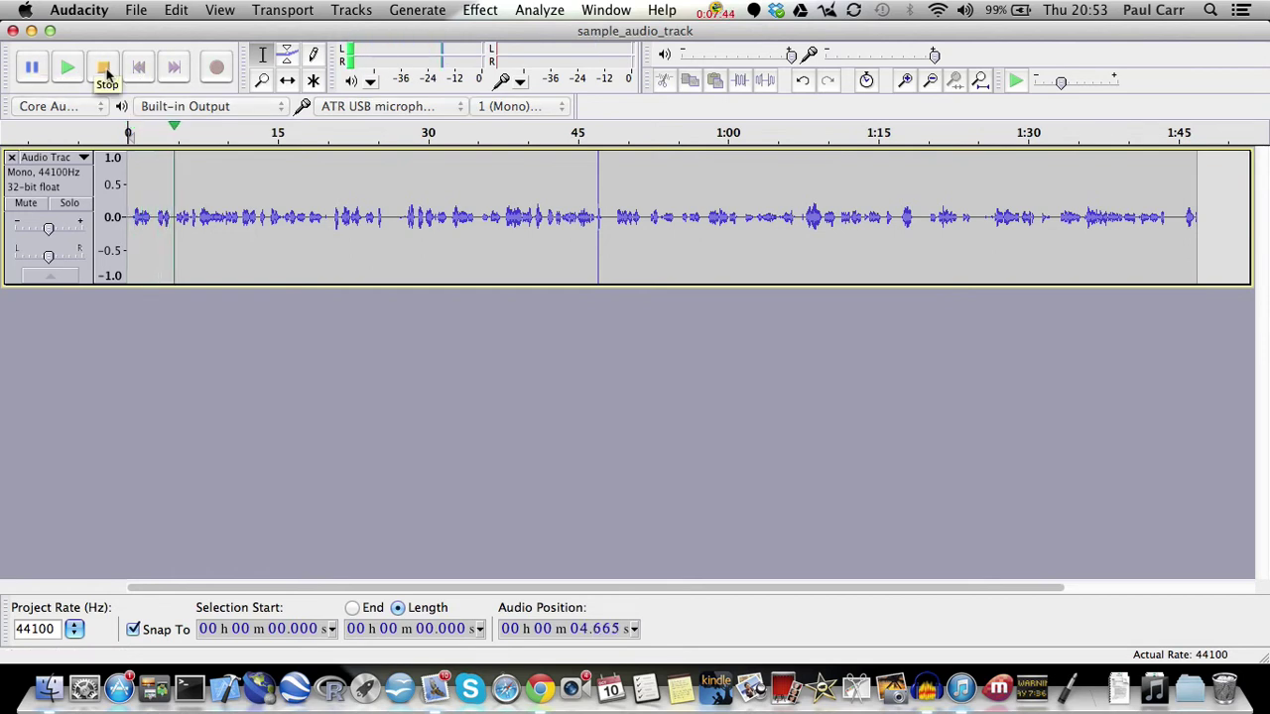
{"action": "left_click", "coordinate": [104, 68]}
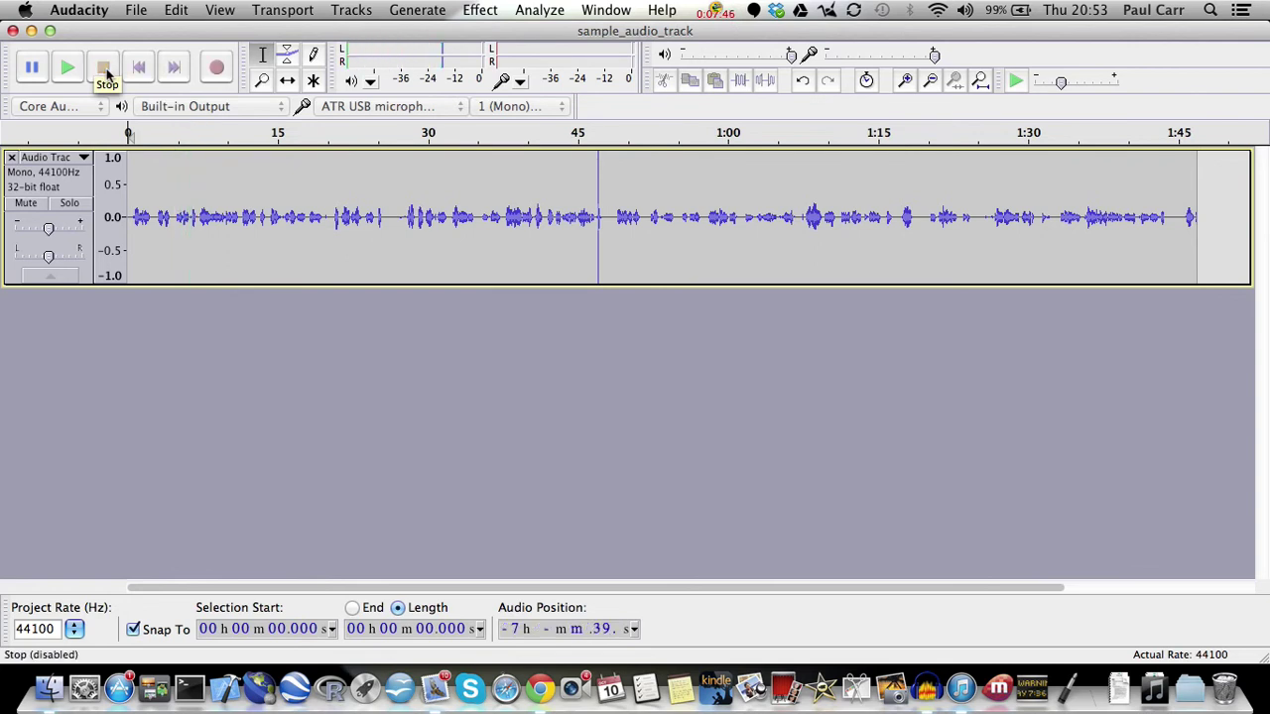